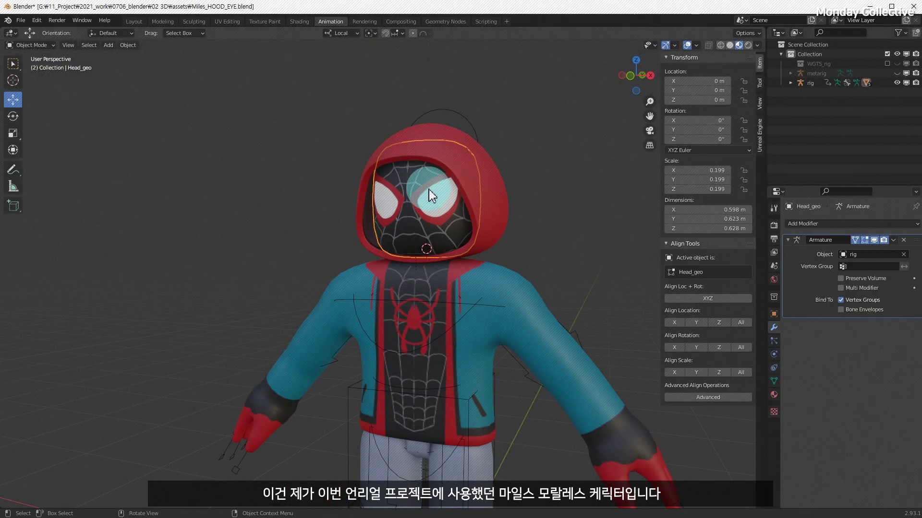
Step: Isolate Head_geo in Local view and move EYE_panel aside along the X axis
{"action": "left_click", "coordinate": [429, 249]}
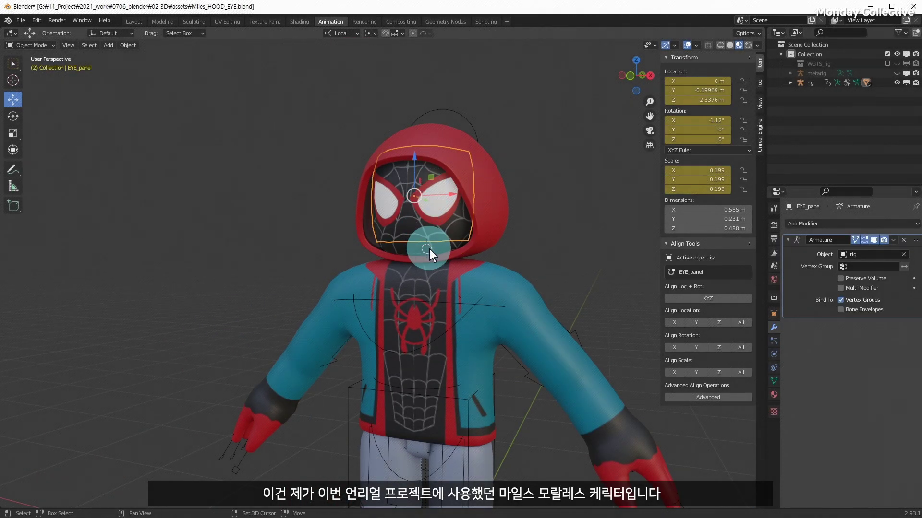
{"action": "key", "text": "KP_Divide"}
{"action": "scroll", "coordinate": [439, 242], "scroll_direction": "down", "scroll_amount": 6}
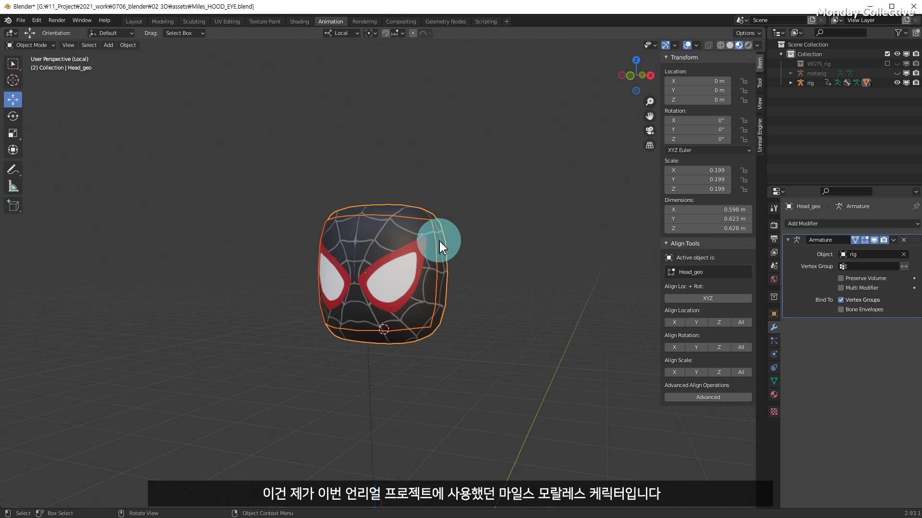
{"action": "left_click", "coordinate": [430, 301]}
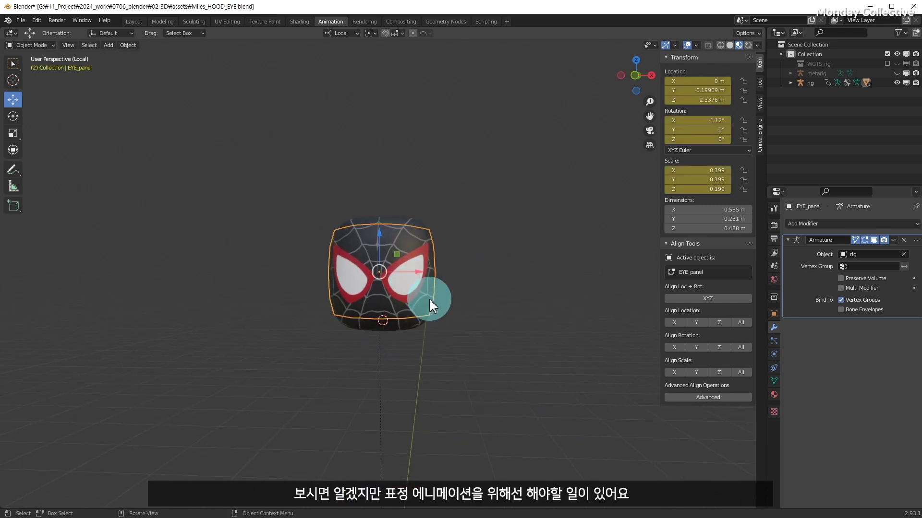
{"action": "key", "text": "g"}
{"action": "key", "text": "x"}
{"action": "left_click", "coordinate": [272, 262]}
Step: Inspect the panel's curvature in solid and wireframe shading, then reset it to X 0
{"action": "mouse_move", "coordinate": [299, 288]}
{"action": "middle_mouse_down"}
{"action": "mouse_move", "coordinate": [446, 290]}
{"action": "mouse_move", "coordinate": [264, 284]}
{"action": "mouse_move", "coordinate": [504, 325]}
{"action": "middle_mouse_up"}
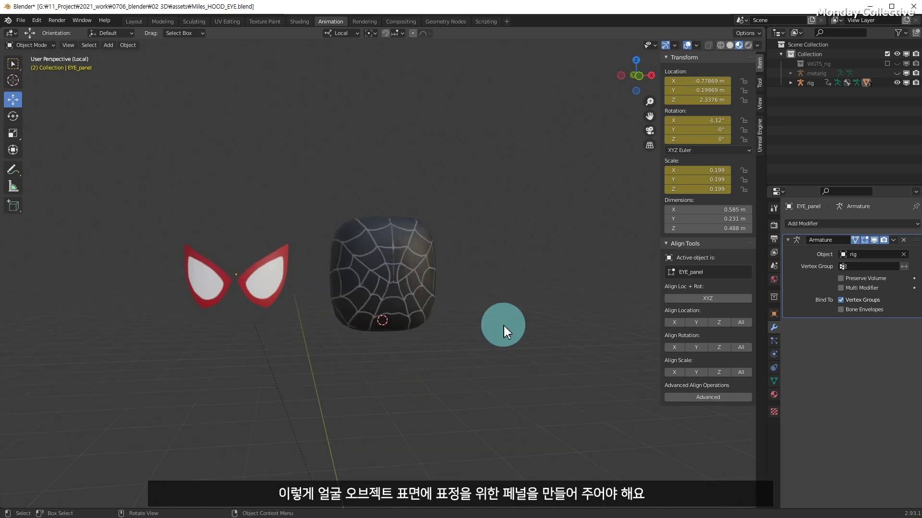
{"action": "key", "text": "z"}
{"action": "scroll", "coordinate": [329, 278], "scroll_direction": "up", "scroll_amount": 3}
{"action": "key", "text": "g"}
{"action": "key", "text": "x"}
{"action": "left_click", "coordinate": [393, 269]}
{"action": "middle_click_drag", "start_coordinate": [393, 270], "coordinate": [333, 273]}
{"action": "left_click", "coordinate": [720, 45]}
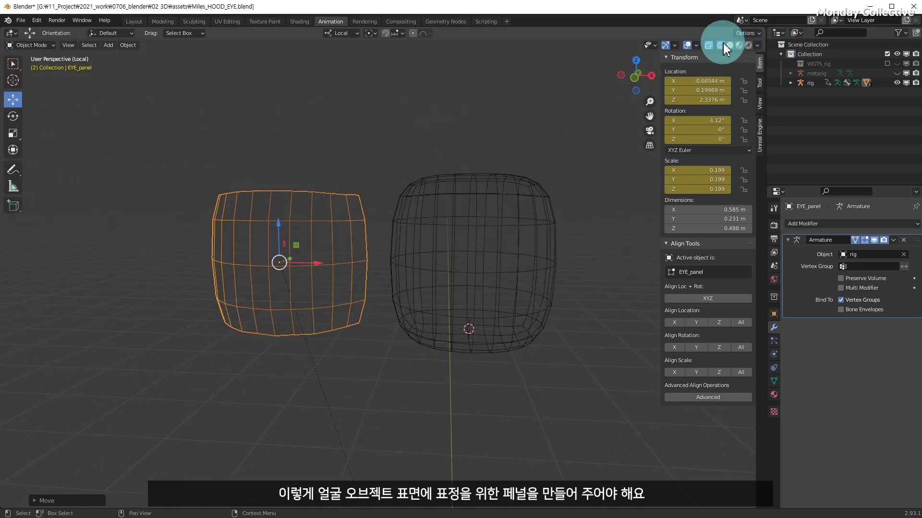
{"action": "mouse_move", "coordinate": [442, 242]}
{"action": "middle_mouse_down"}
{"action": "mouse_move", "coordinate": [607, 224]}
{"action": "mouse_move", "coordinate": [427, 249]}
{"action": "middle_mouse_up"}
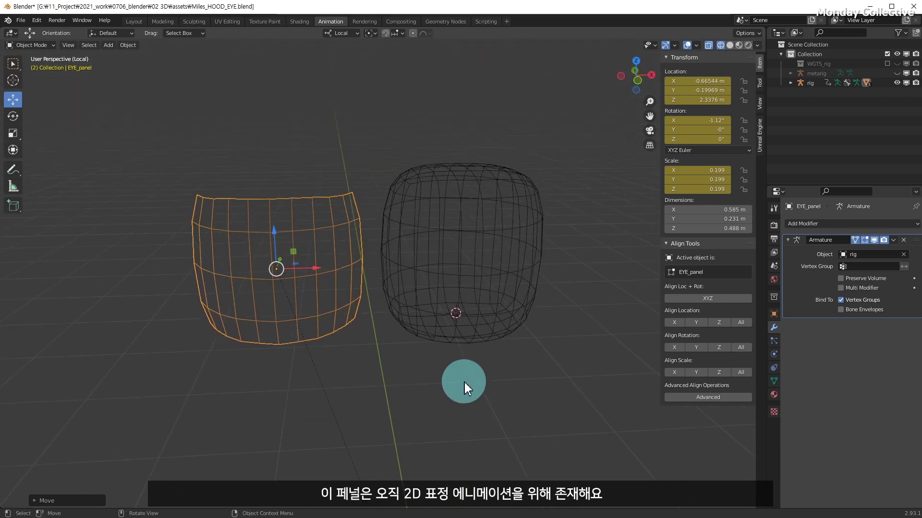
{"action": "key", "text": "alt+g"}
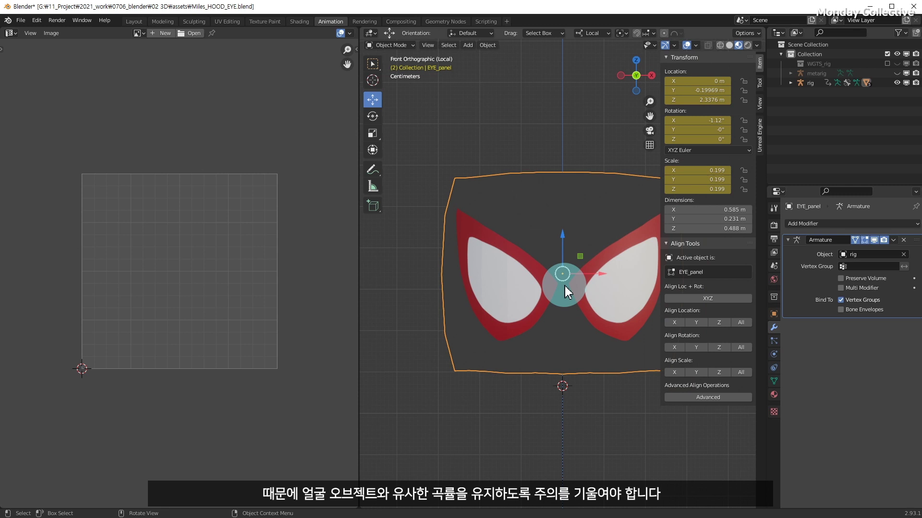
Step: Enter Edit Mode on EYE_panel and select all to show its UVs over EYE_0002.png
{"action": "key", "text": "Tab"}
{"action": "key", "text": "a"}
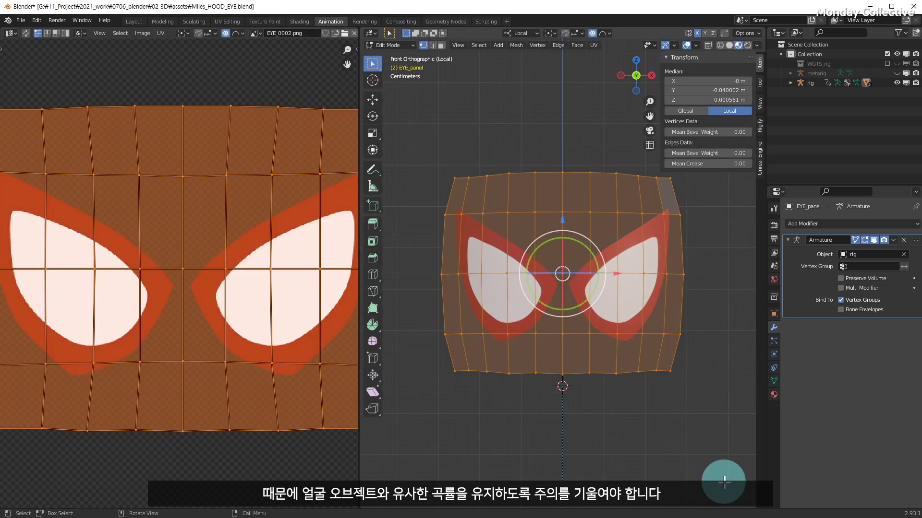
{"action": "scroll", "coordinate": [164, 240], "scroll_direction": "down", "scroll_amount": 2}
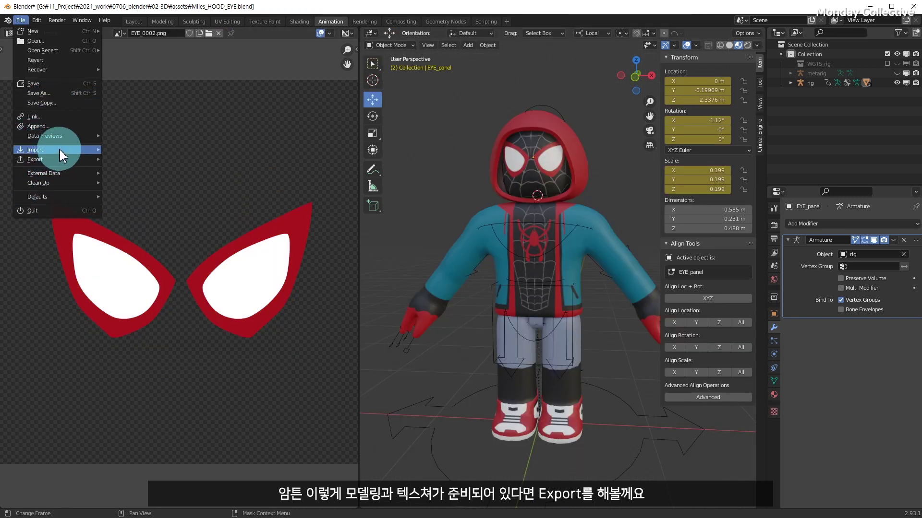
Step: Export Miles_Hood_FIX.fbx with only Armature and Mesh, Bake Animation off
{"action": "mouse_move", "coordinate": [79, 159]}
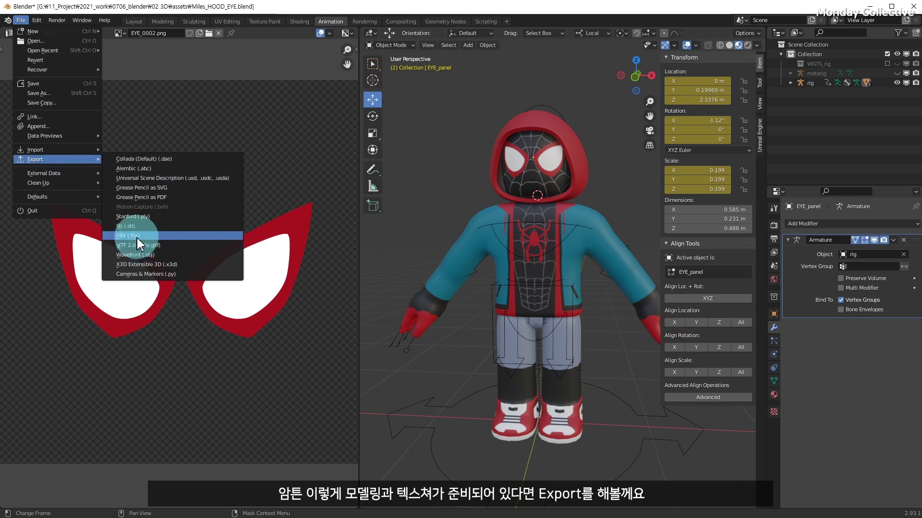
{"action": "left_click", "coordinate": [129, 235]}
{"action": "left_click", "coordinate": [307, 133]}
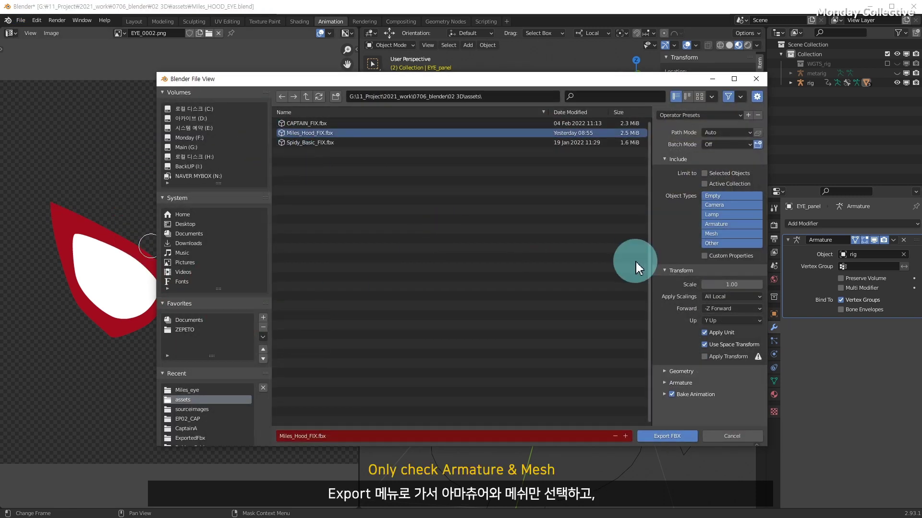
{"action": "left_click", "coordinate": [725, 224]}
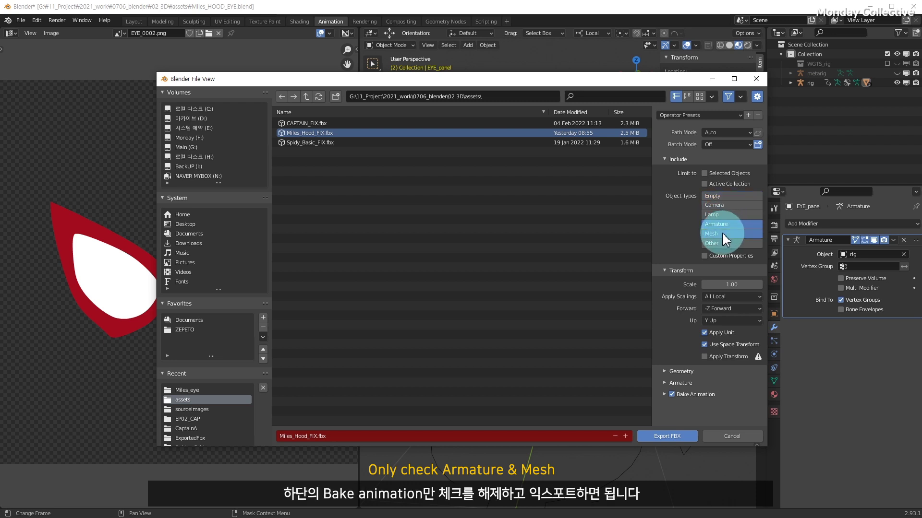
{"action": "left_click", "coordinate": [722, 233], "text": "shift"}
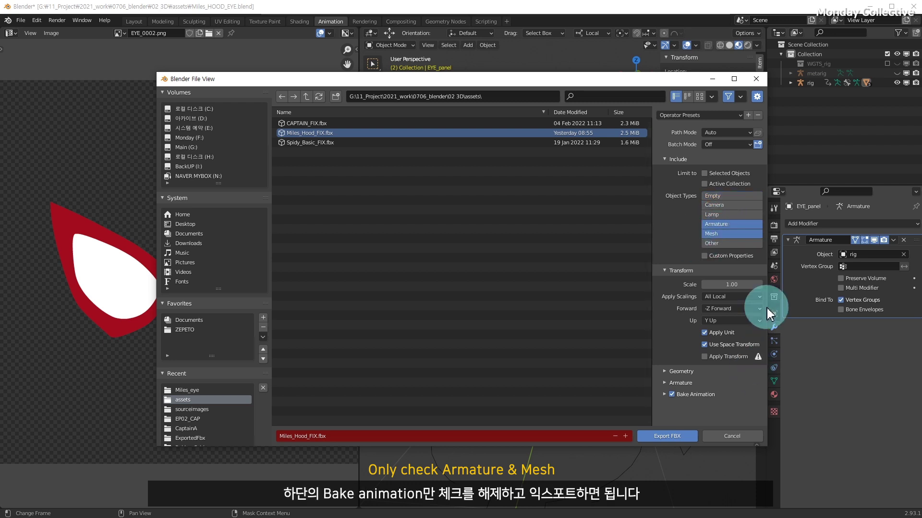
{"action": "left_click", "coordinate": [672, 395]}
{"action": "left_click", "coordinate": [668, 437]}
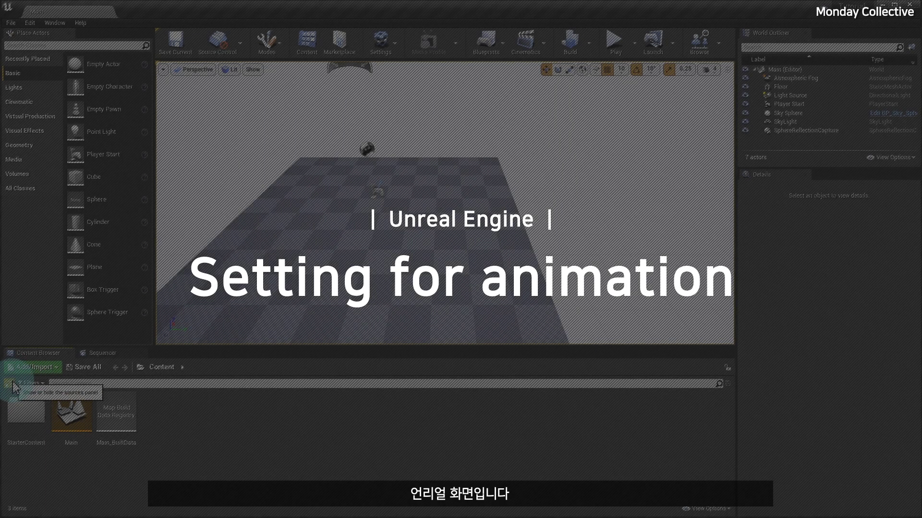
{"action": "left_click", "coordinate": [13, 383]}
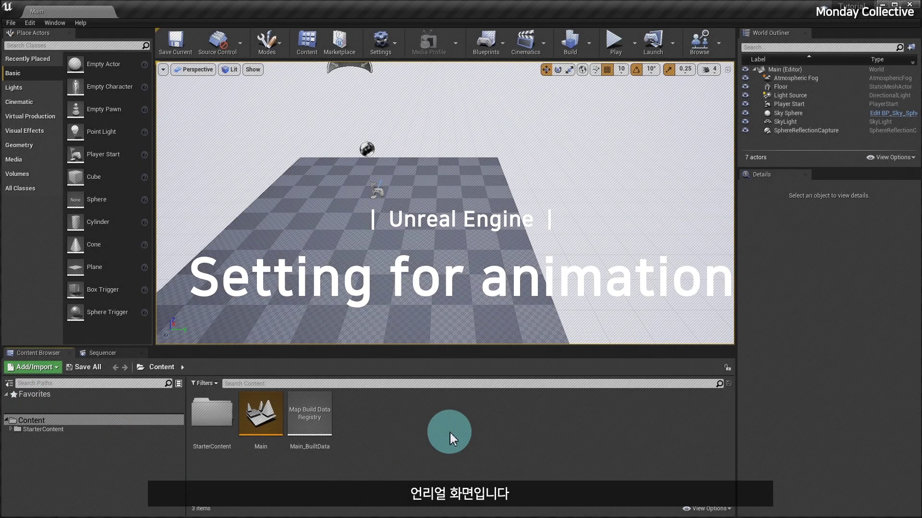
Step: Create a Level folder in Content and open it
{"action": "right_click", "coordinate": [368, 468]}
{"action": "left_click", "coordinate": [420, 161]}
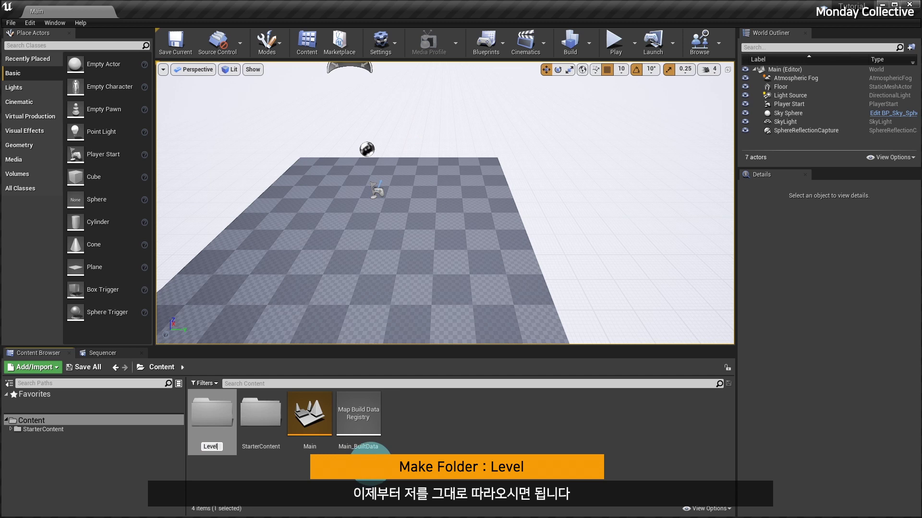
{"action": "left_click", "coordinate": [24, 430]}
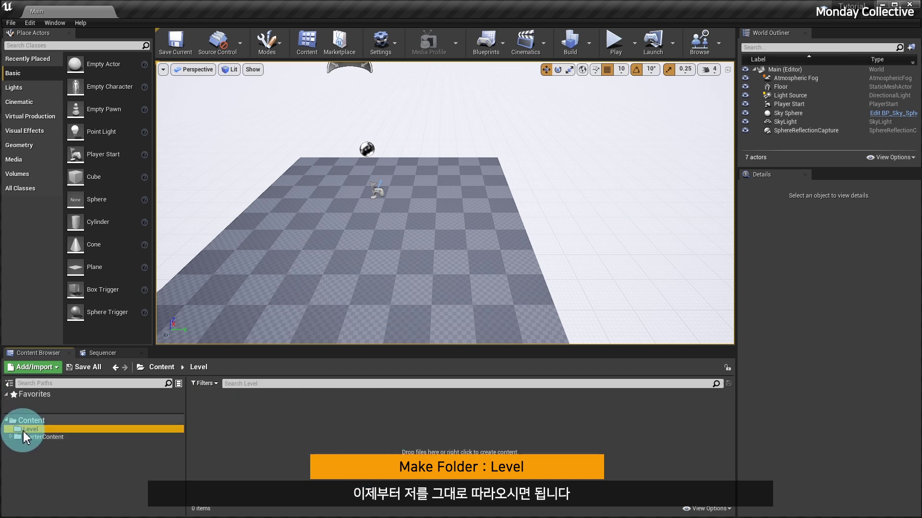
Step: Add a Level Sequence saved as EYE_expression in the Level folder
{"action": "left_click", "coordinate": [548, 48]}
{"action": "left_click", "coordinate": [540, 68]}
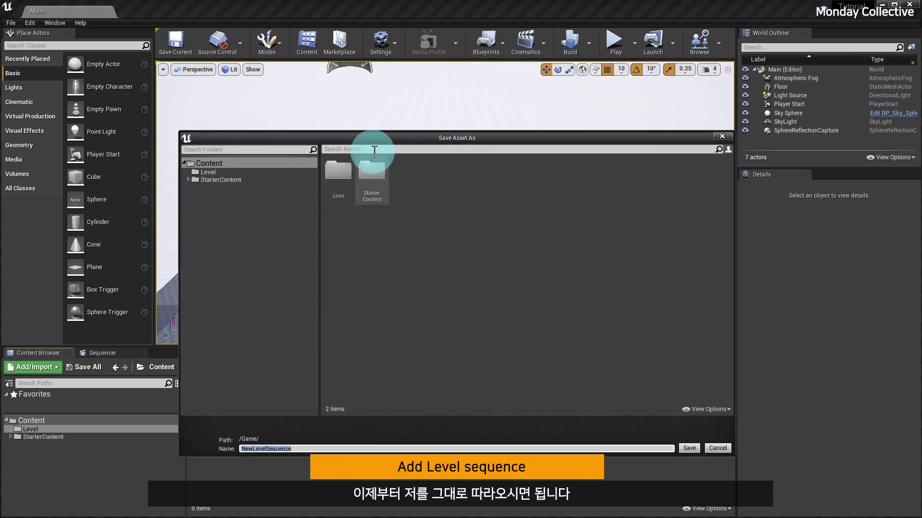
{"action": "double_click", "coordinate": [341, 180]}
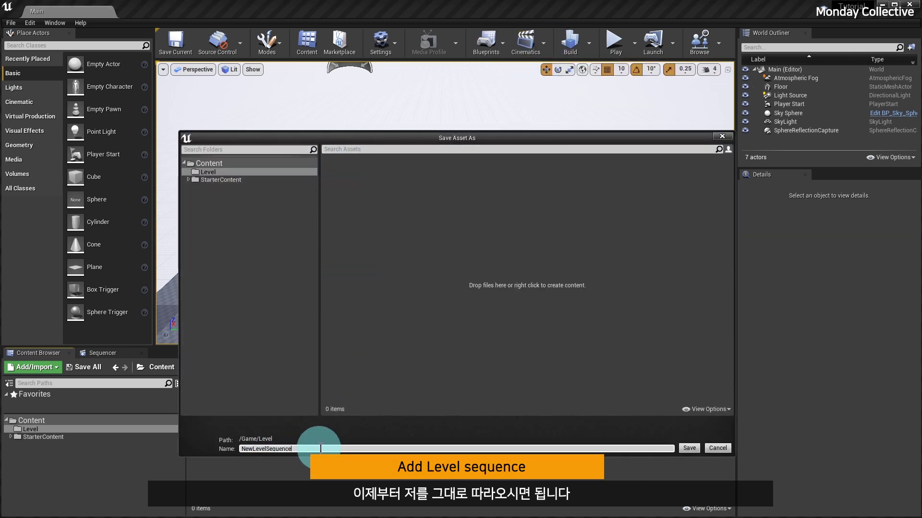
{"action": "type", "text": "E"}
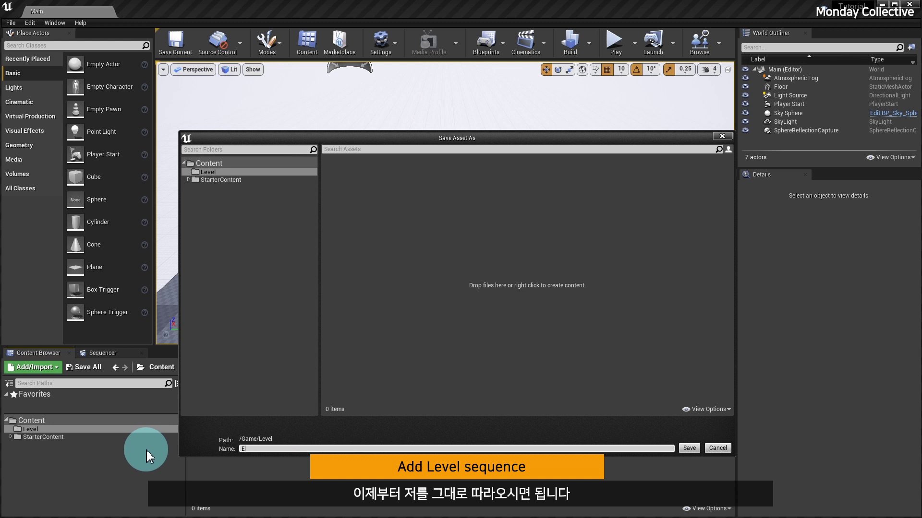
{"action": "type", "text": "YE_ex"}
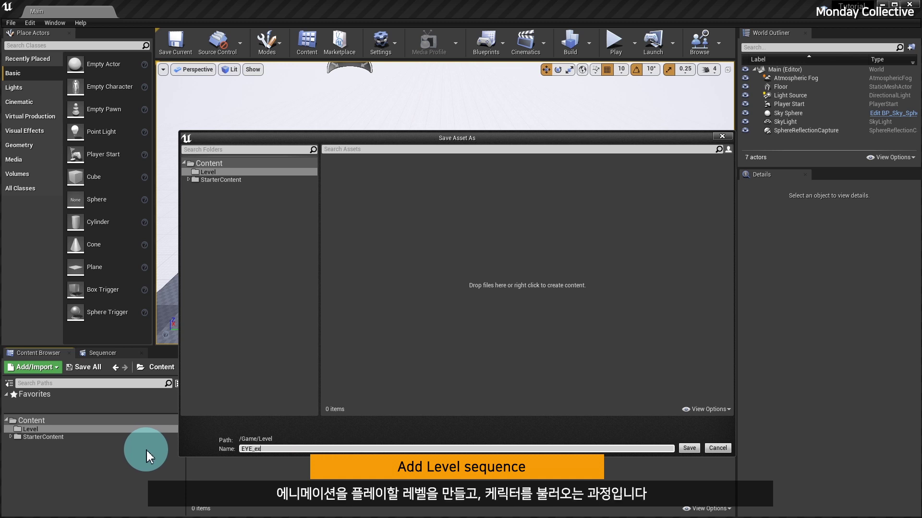
{"action": "type", "text": "pression"}
{"action": "key", "text": "Return"}
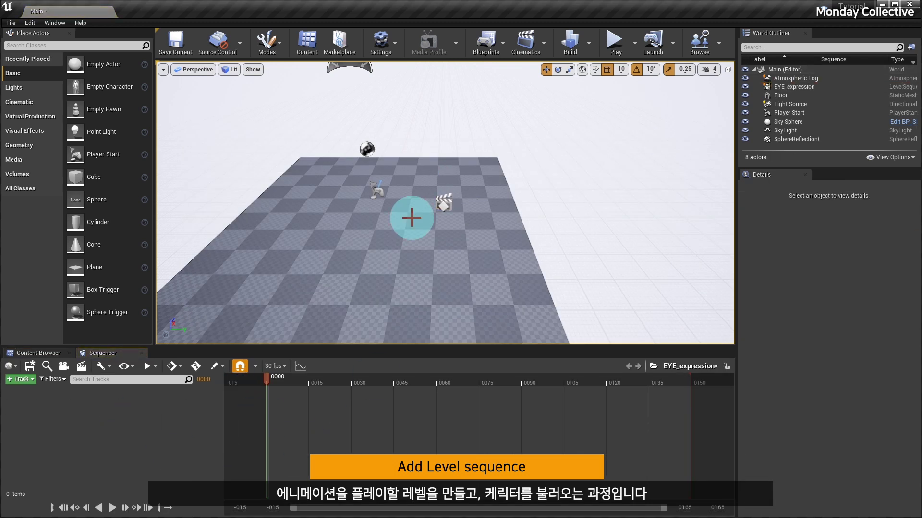
{"action": "left_click", "coordinate": [43, 359]}
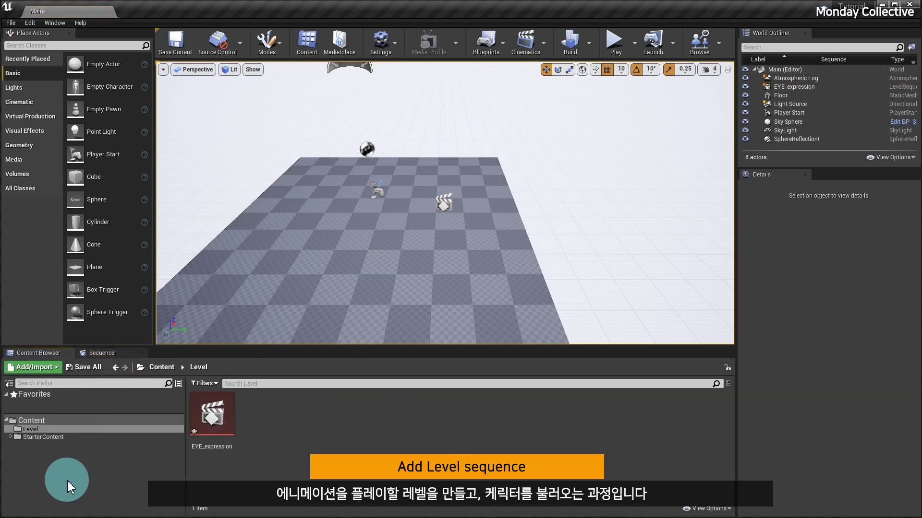
Step: Create and open a Character folder in Content, then start an asset import
{"action": "left_click", "coordinate": [31, 421]}
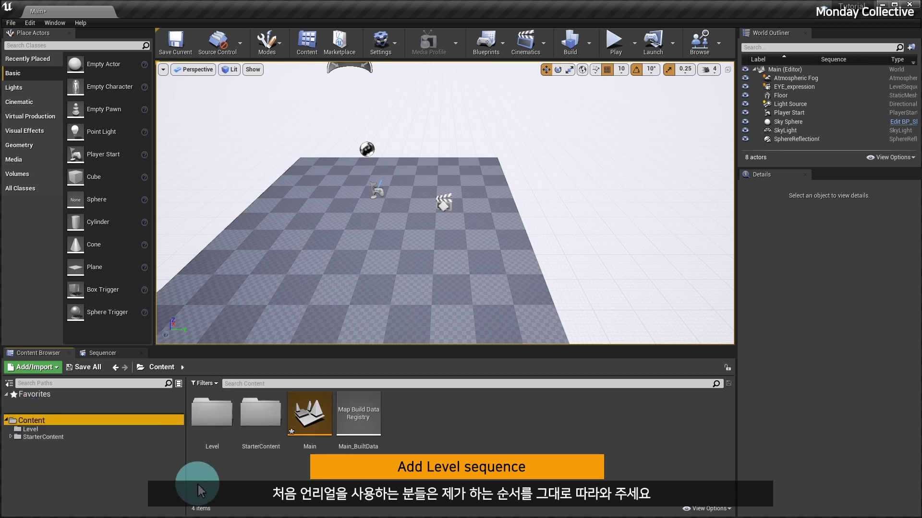
{"action": "right_click", "coordinate": [355, 486]}
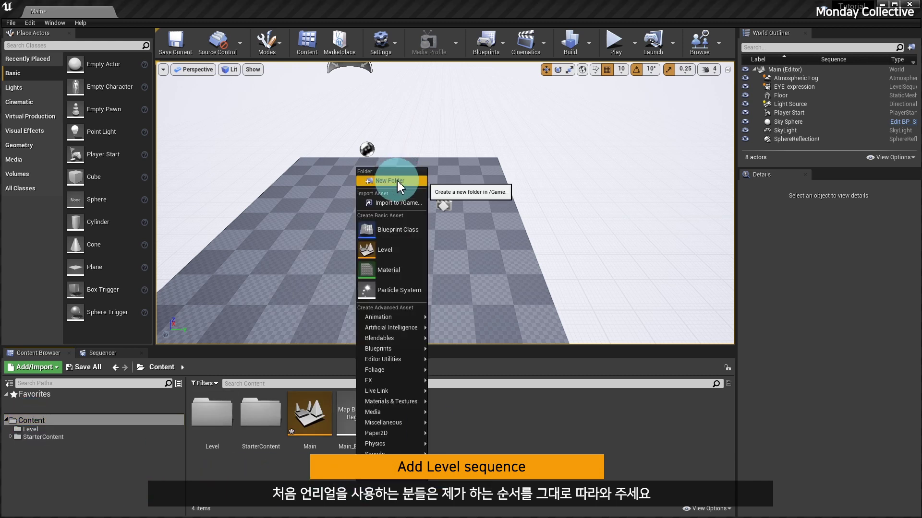
{"action": "left_click", "coordinate": [398, 183]}
{"action": "type", "text": "Chara"}
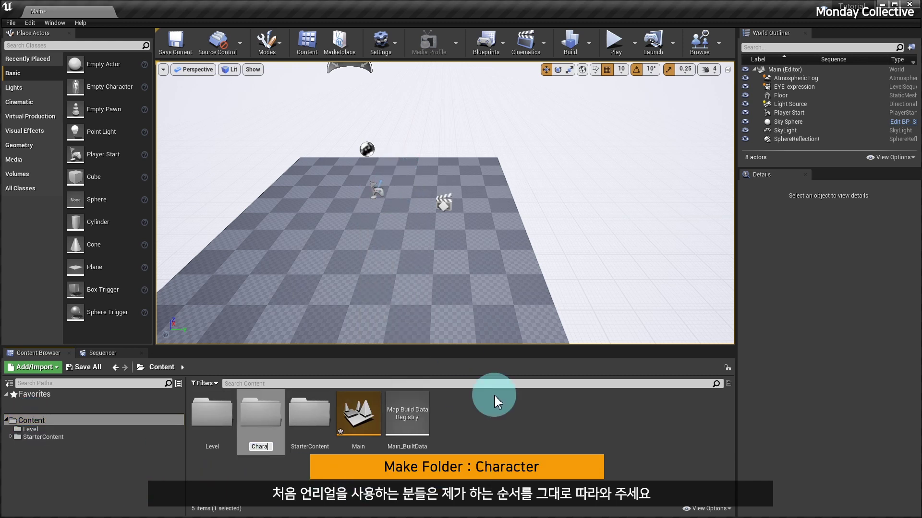
{"action": "type", "text": "cter"}
{"action": "key", "text": "Return"}
{"action": "left_click", "coordinate": [276, 495]}
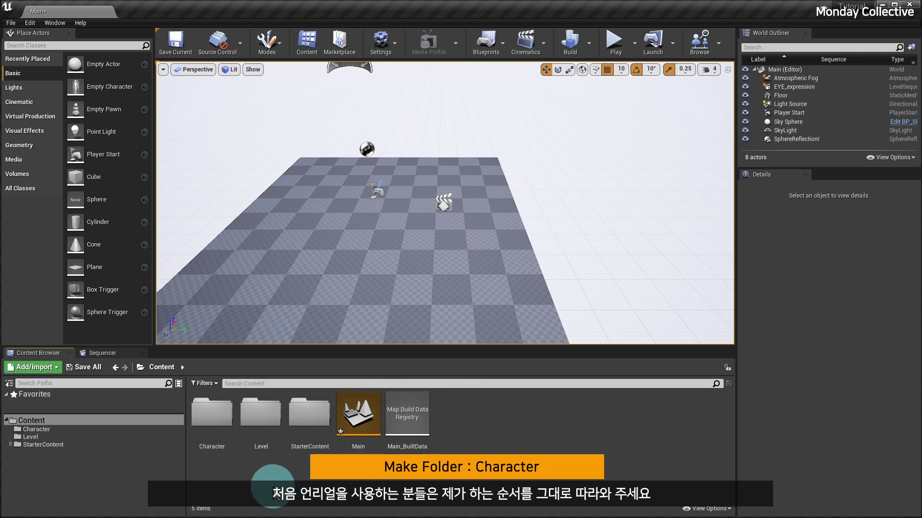
{"action": "double_click", "coordinate": [206, 419]}
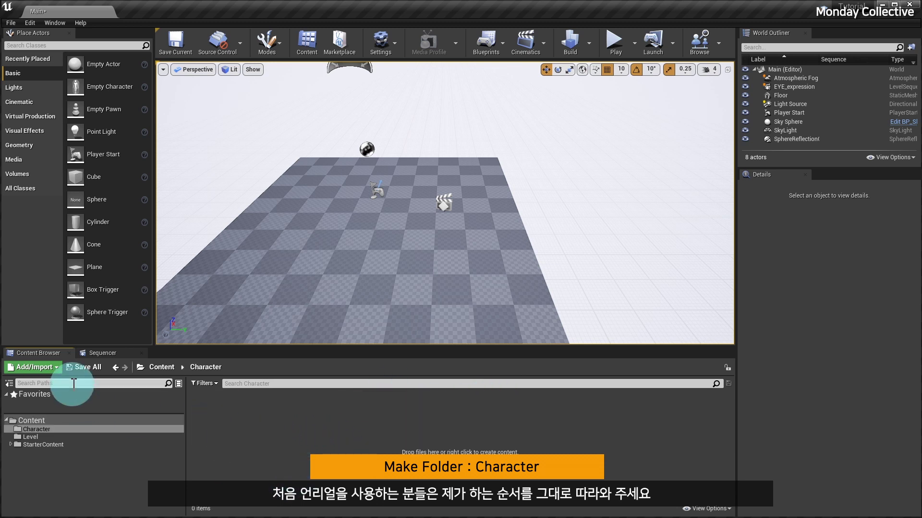
{"action": "left_click", "coordinate": [29, 367]}
{"action": "left_click", "coordinate": [62, 79]}
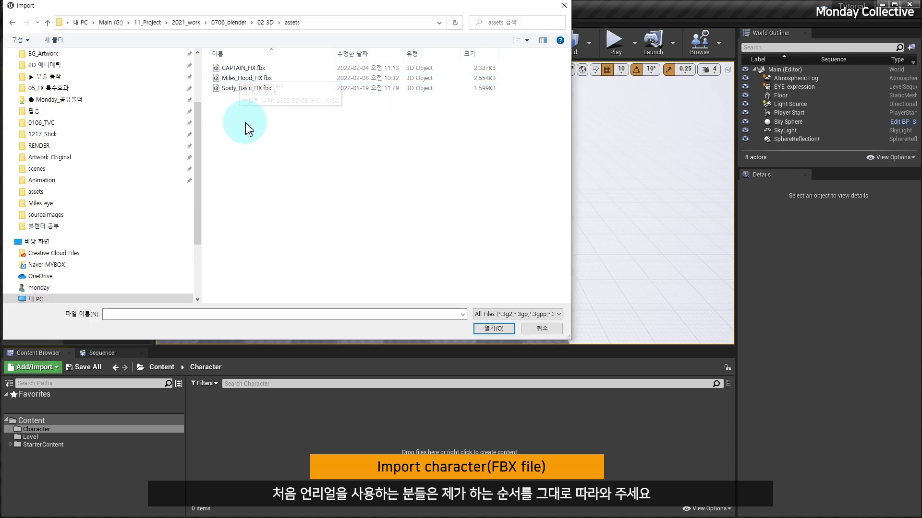
Step: Import Miles_Hood_FIX.fbx with default FBX options and dismiss the Message Log
{"action": "left_click", "coordinate": [238, 78]}
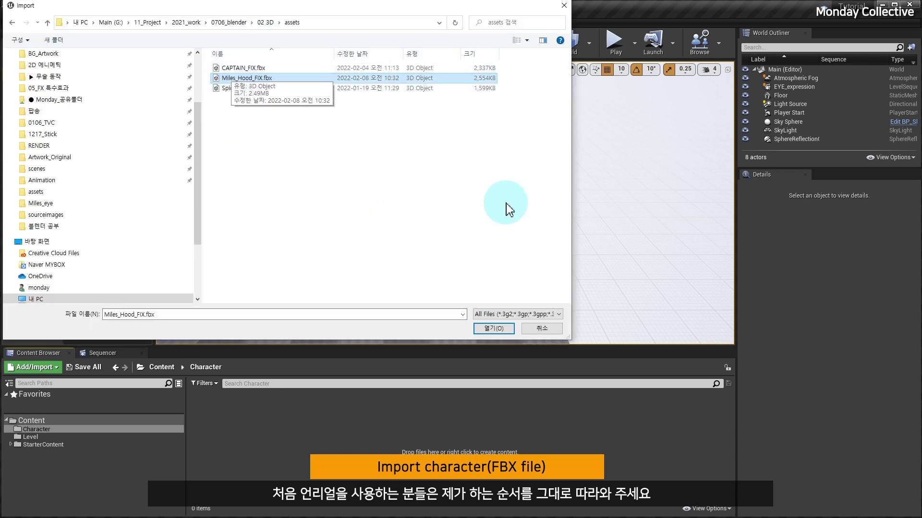
{"action": "left_click", "coordinate": [493, 329]}
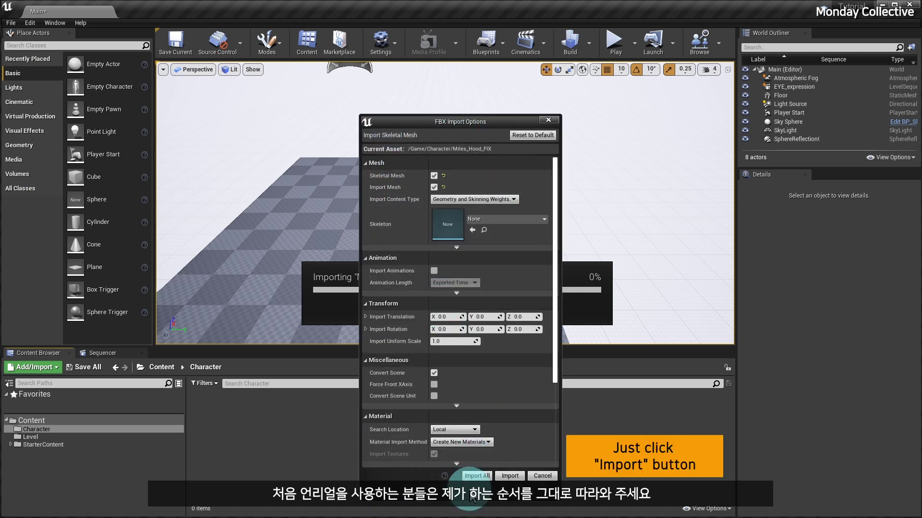
{"action": "left_click", "coordinate": [510, 476]}
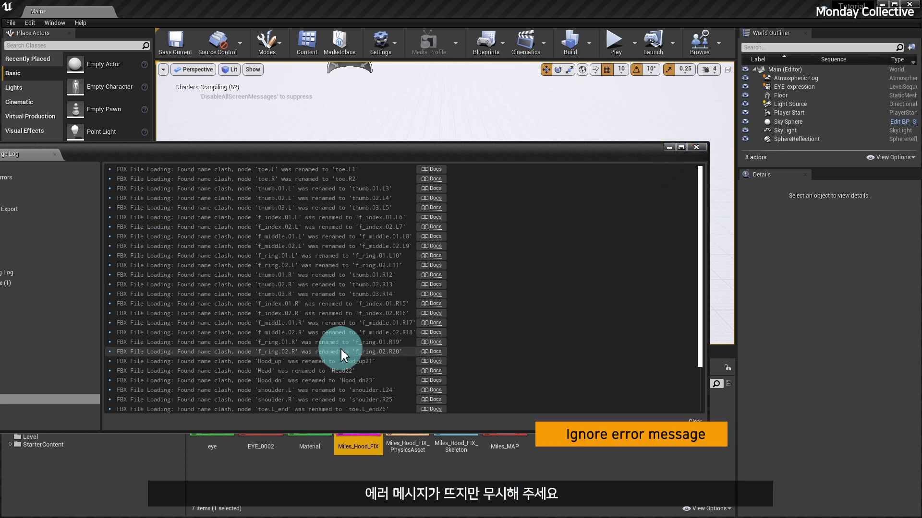
{"action": "left_click", "coordinate": [696, 147]}
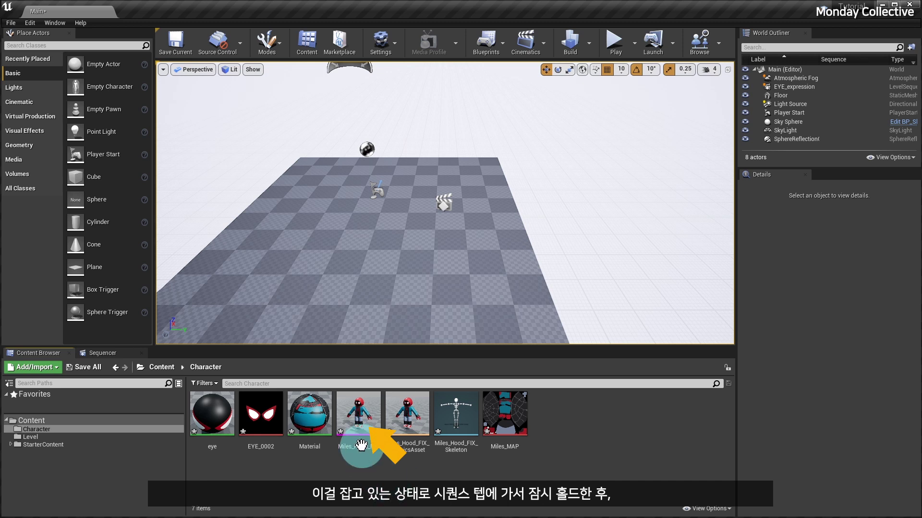
Step: Add Miles_Hood_FIX to EYE_expression and set Location Z 30, Rotation Z 100
{"action": "left_click_drag", "start_coordinate": [359, 419], "coordinate": [114, 419]}
{"action": "left_click", "coordinate": [189, 447]}
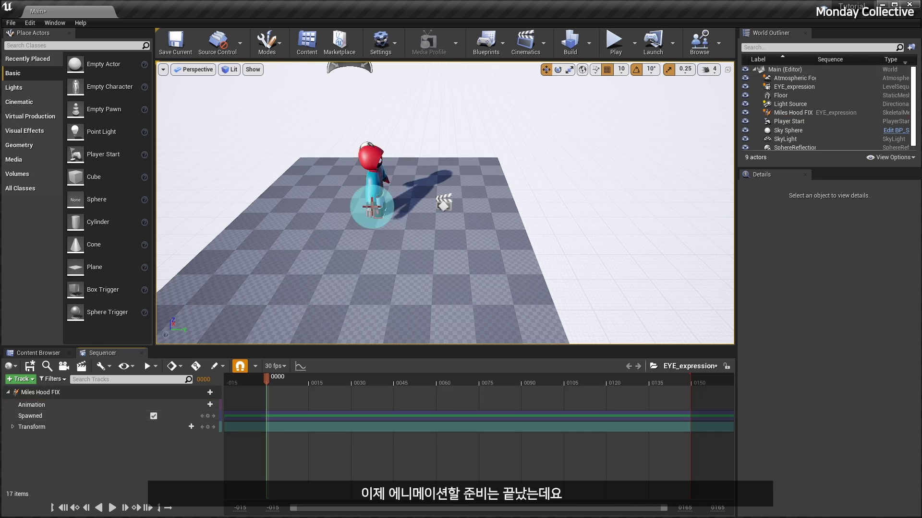
{"action": "left_click", "coordinate": [368, 187]}
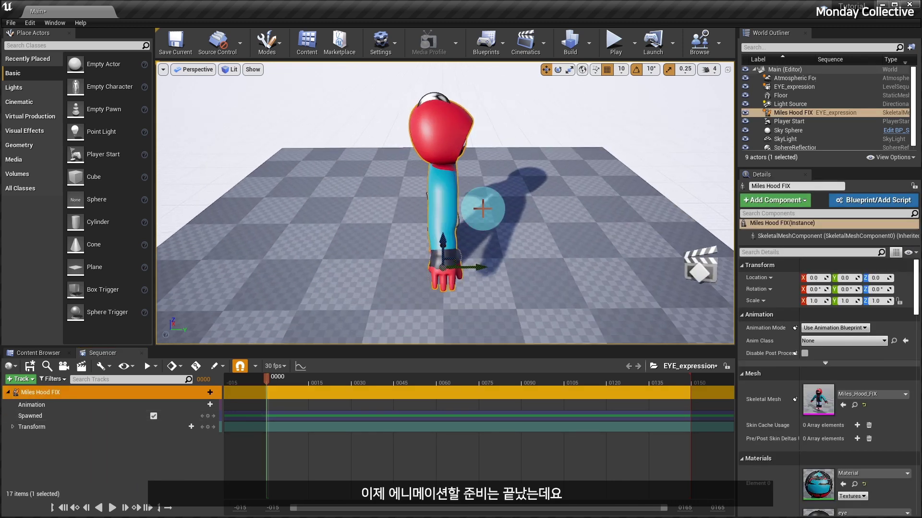
{"action": "right_click_drag", "start_coordinate": [486, 206], "coordinate": [486, 206]}
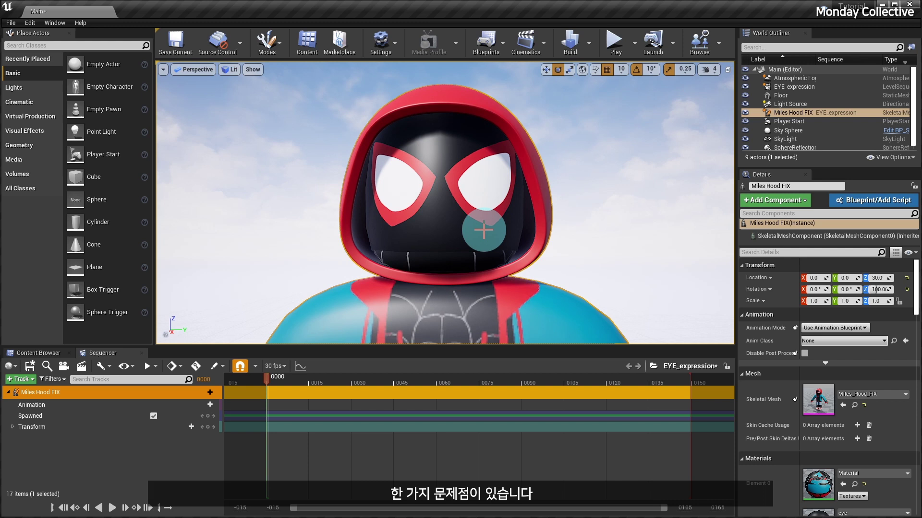
{"action": "right_click_drag", "start_coordinate": [446, 248], "coordinate": [446, 247]}
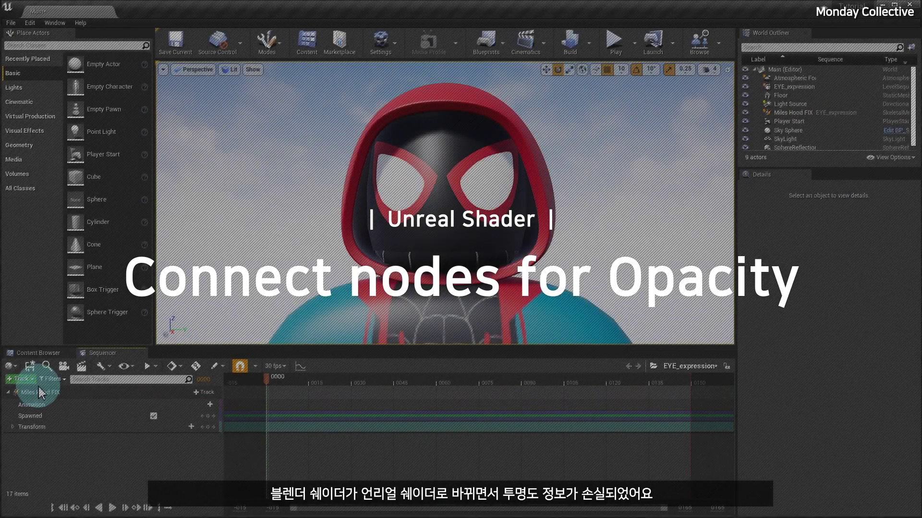
Step: Open the character's eye material from its Details panel
{"action": "left_click", "coordinate": [39, 353]}
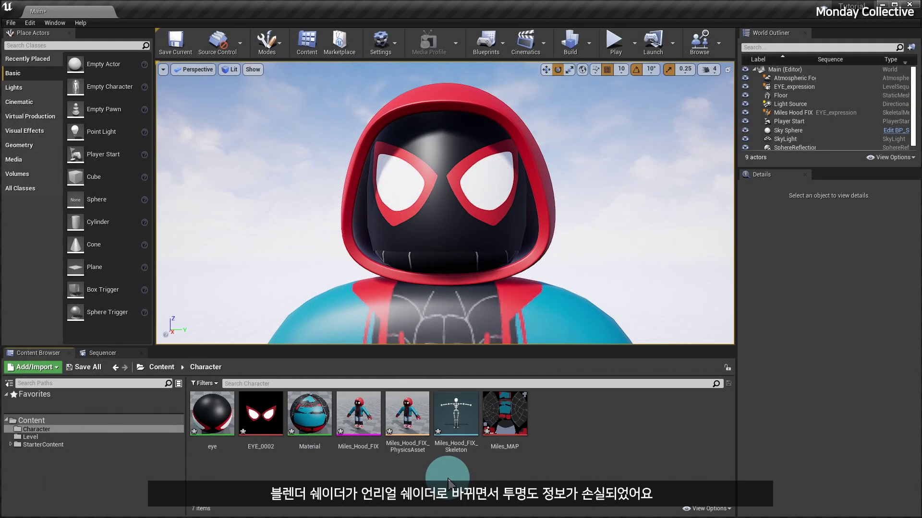
{"action": "left_click", "coordinate": [328, 185]}
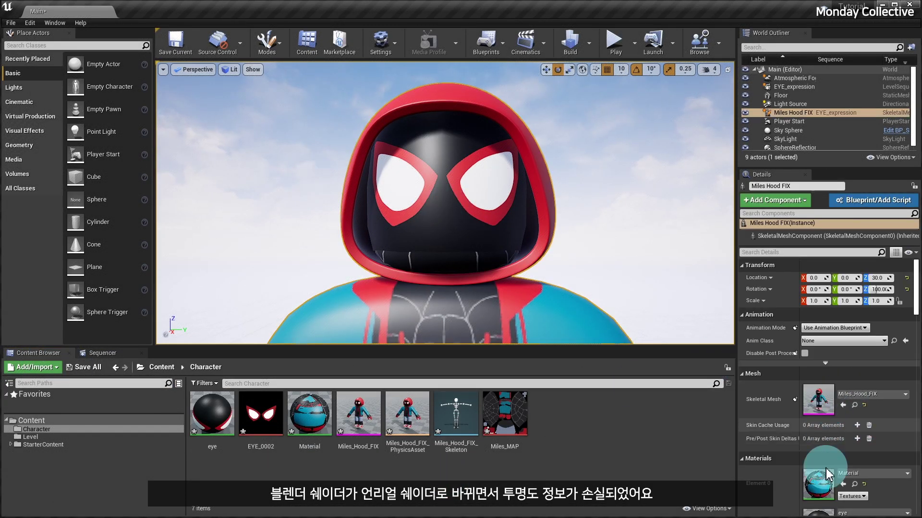
{"action": "scroll", "coordinate": [791, 436], "scroll_direction": "down", "scroll_amount": 4}
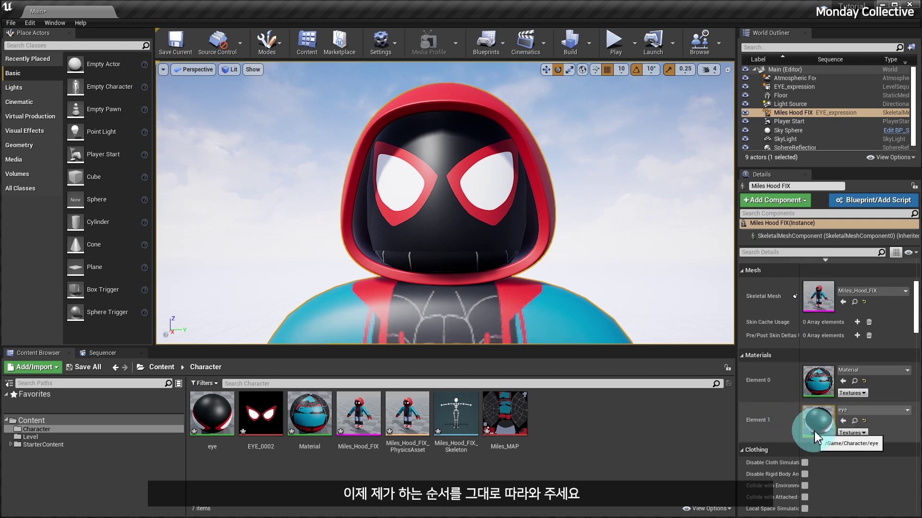
{"action": "double_click", "coordinate": [817, 426]}
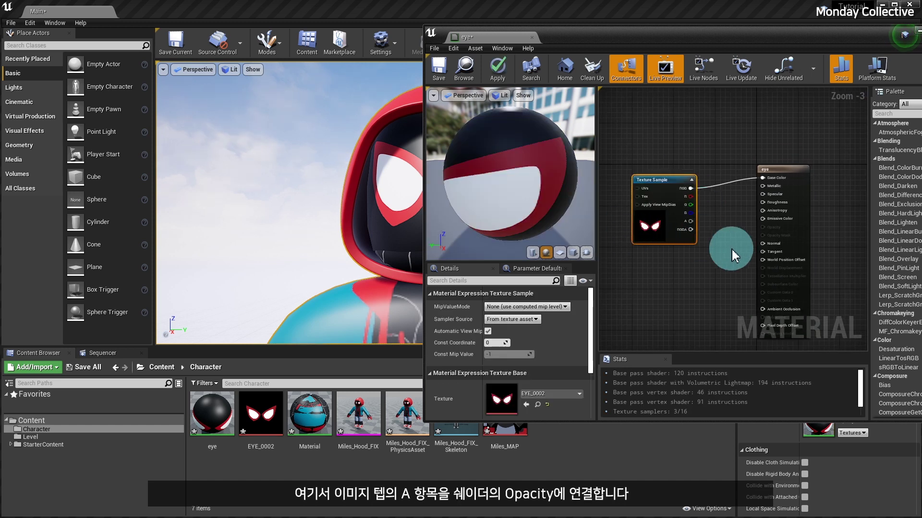
Step: Wire the texture alpha to Opacity, set Blend Mode to Translucent, apply and save
{"action": "scroll", "coordinate": [728, 250], "scroll_direction": "up", "scroll_amount": 1}
{"action": "scroll", "coordinate": [728, 250], "scroll_direction": "up", "scroll_amount": 1}
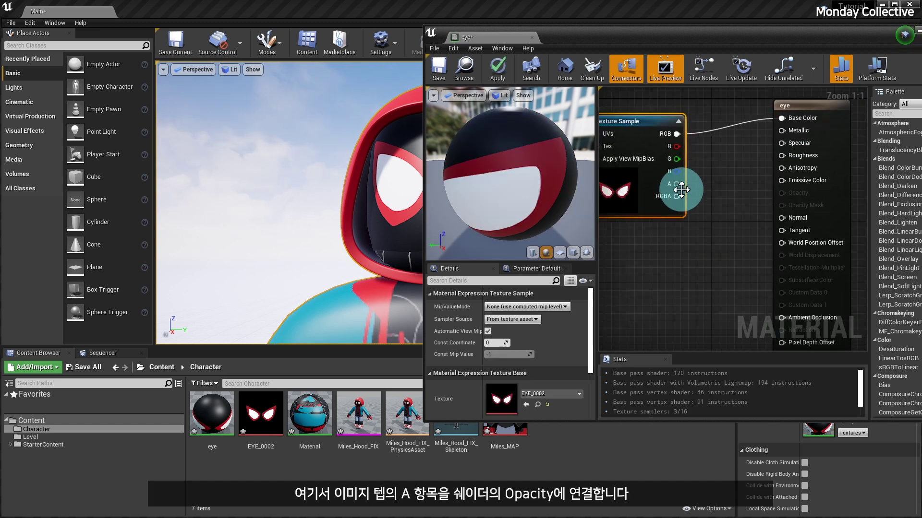
{"action": "left_click_drag", "start_coordinate": [677, 184], "coordinate": [792, 194]}
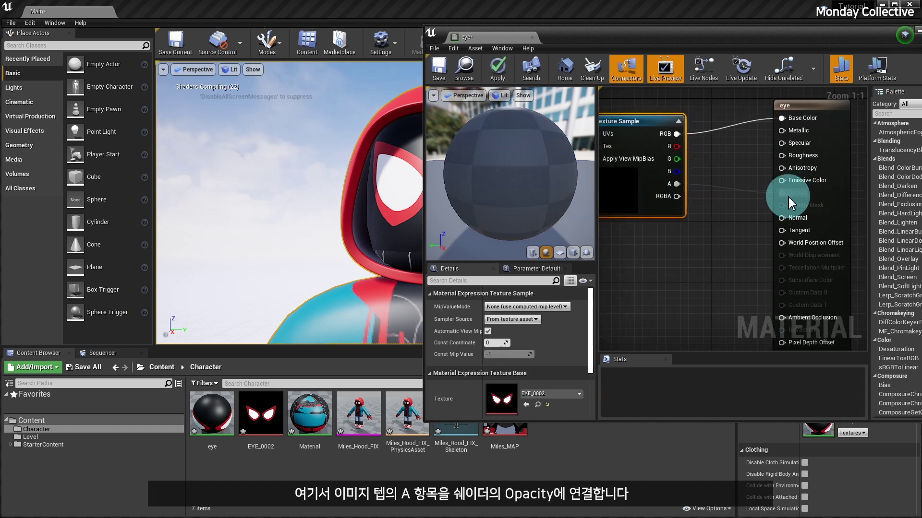
{"action": "left_click", "coordinate": [788, 105]}
{"action": "left_click_drag", "start_coordinate": [592, 288], "coordinate": [592, 307]}
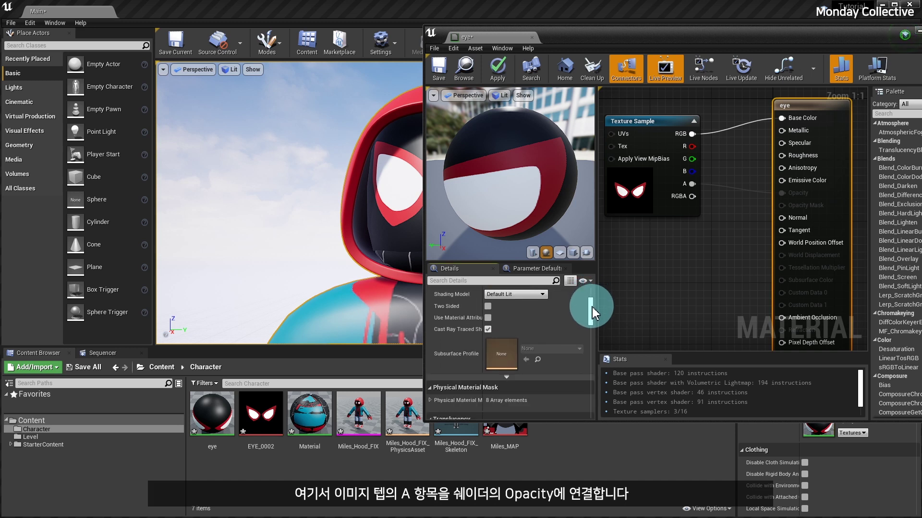
{"action": "left_click", "coordinate": [508, 349]}
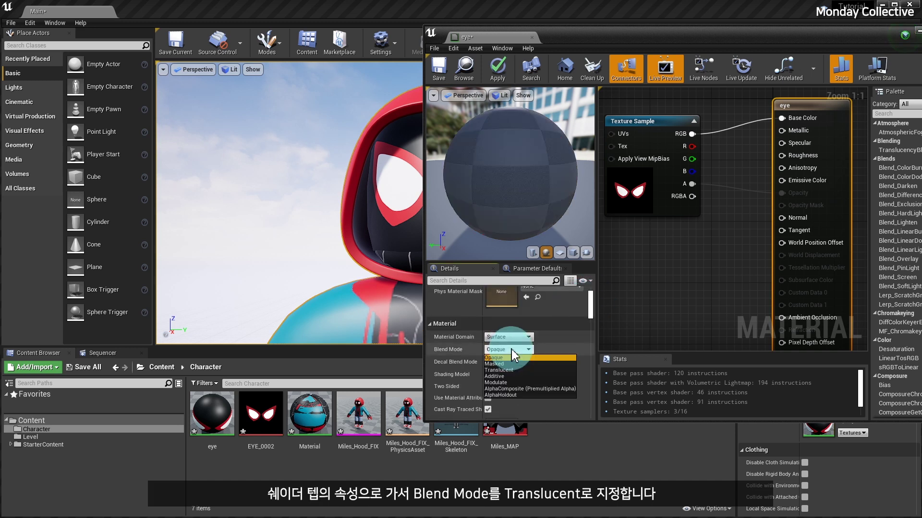
{"action": "left_click", "coordinate": [499, 370]}
{"action": "left_click", "coordinate": [498, 67]}
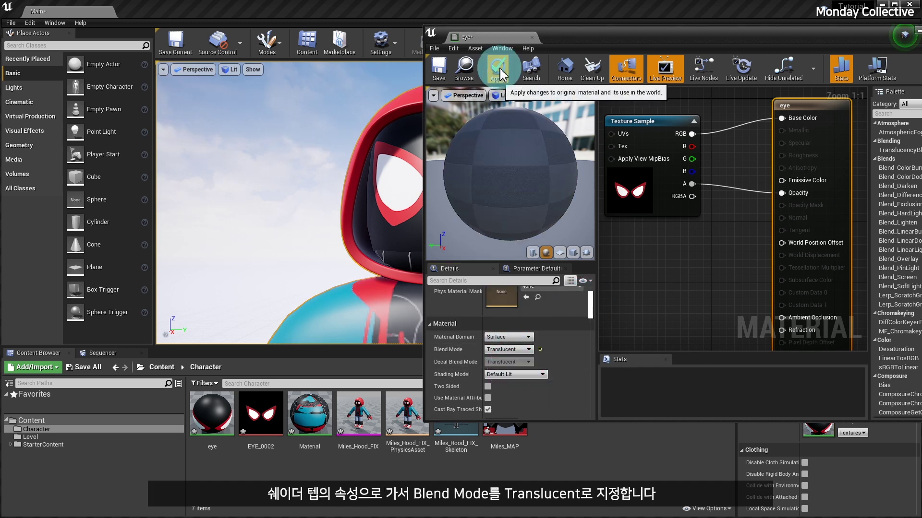
{"action": "key", "text": "ctrl+s"}
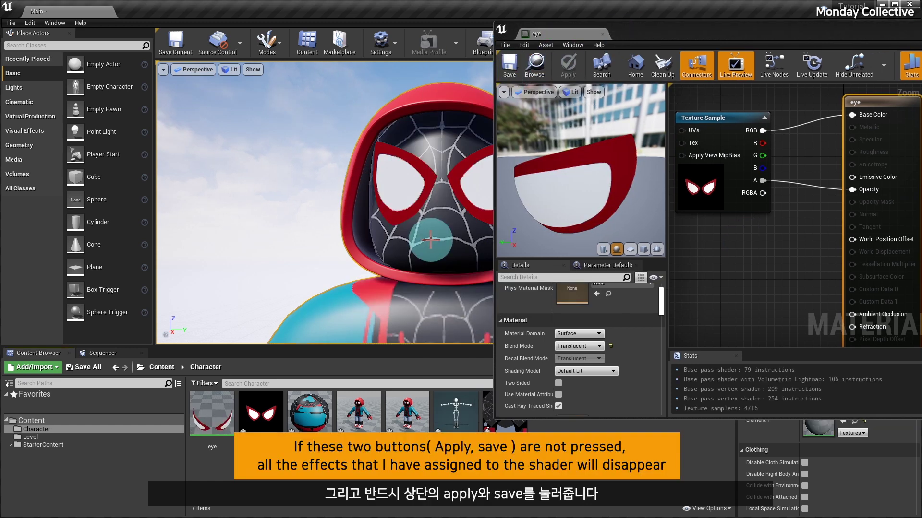
Step: Rewire the texture alpha to Opacity Mask and apply the Masked blend mode
{"action": "left_click_drag", "start_coordinate": [439, 204], "coordinate": [378, 191]}
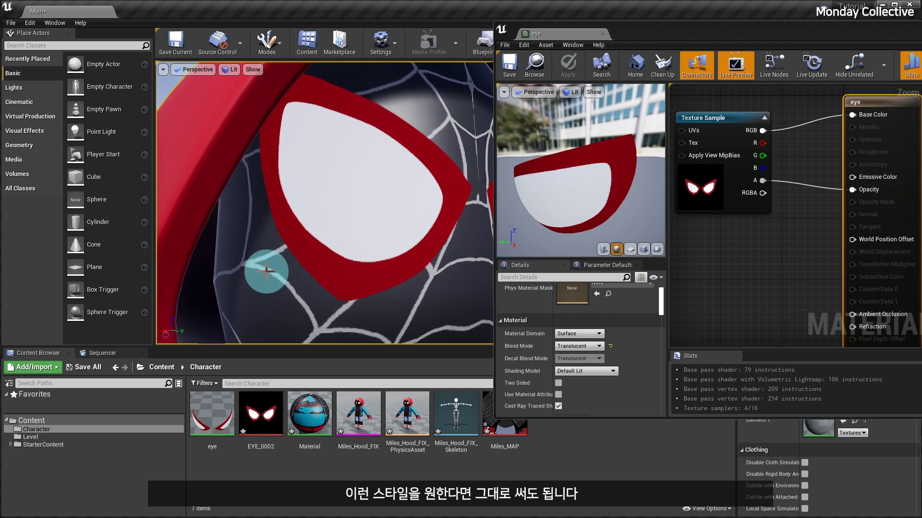
{"action": "left_click", "coordinate": [357, 161]}
{"action": "left_click_drag", "start_coordinate": [762, 180], "coordinate": [861, 194]}
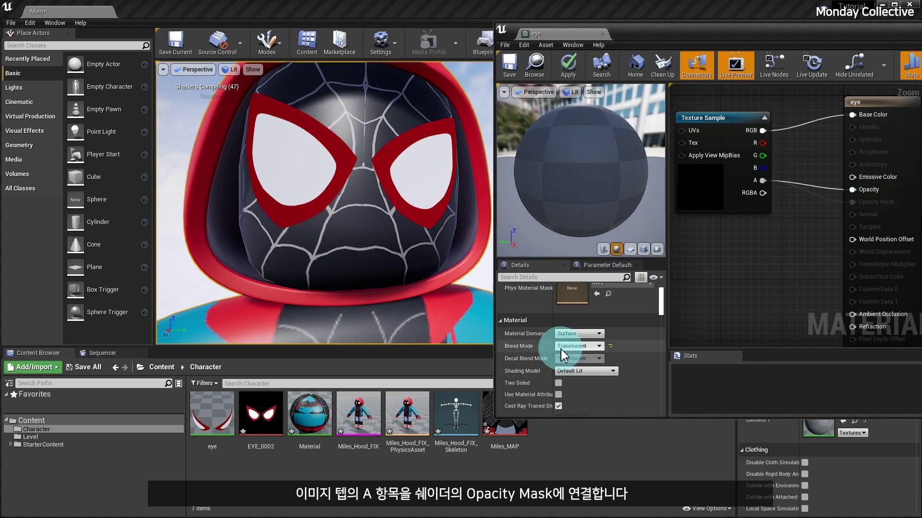
{"action": "left_click", "coordinate": [589, 347]}
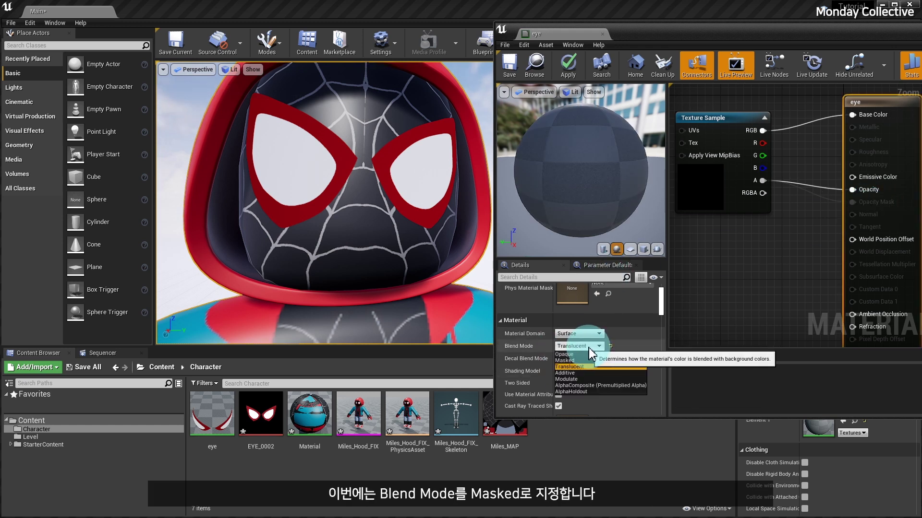
{"action": "left_click", "coordinate": [564, 360]}
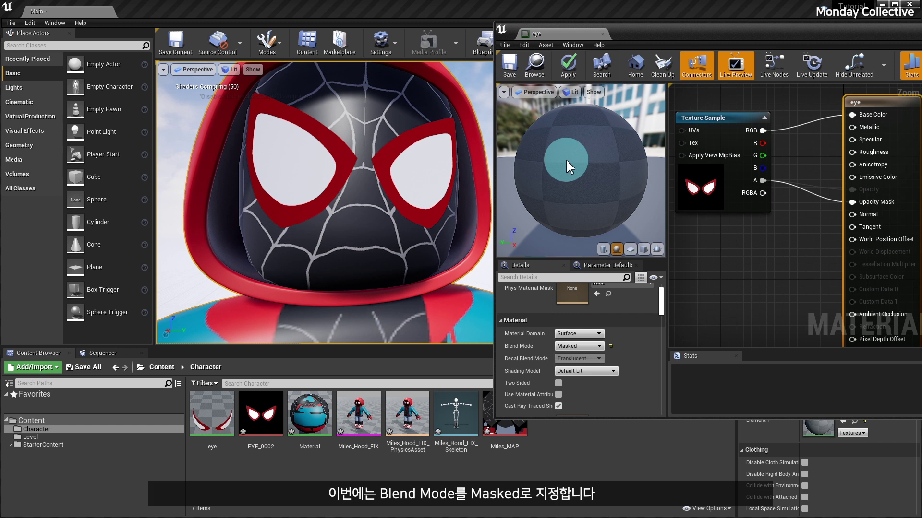
{"action": "left_click", "coordinate": [569, 65]}
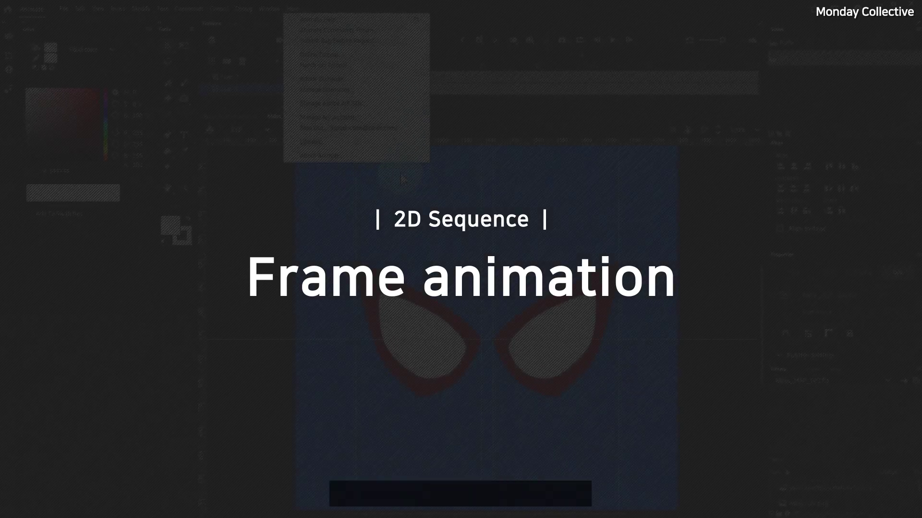
{"action": "left_click", "coordinate": [321, 157]}
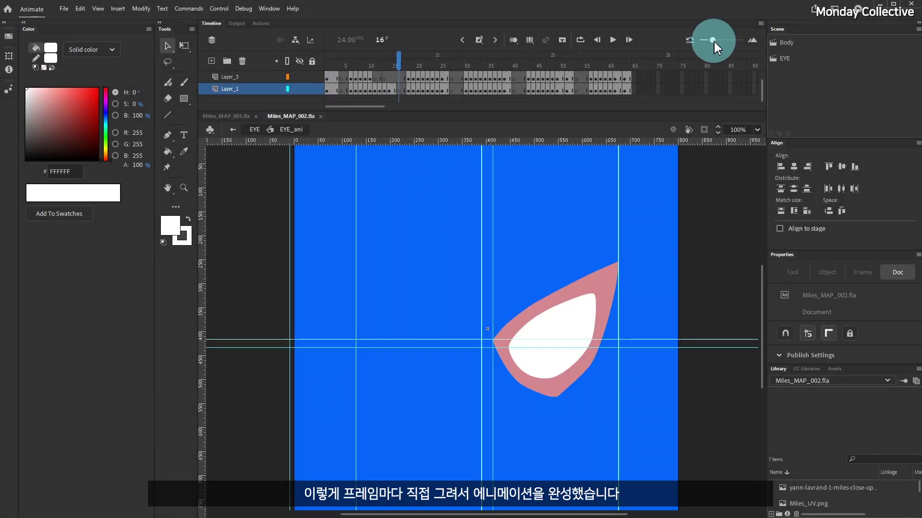
Step: Preview the eye animation on the timeline and rewind to frame 1
{"action": "left_click_drag", "start_coordinate": [714, 43], "coordinate": [715, 42]}
{"action": "mouse_move", "coordinate": [334, 77]}
{"action": "left_mouse_down"}
{"action": "mouse_move", "coordinate": [510, 87]}
{"action": "mouse_move", "coordinate": [636, 110]}
{"action": "left_mouse_up"}
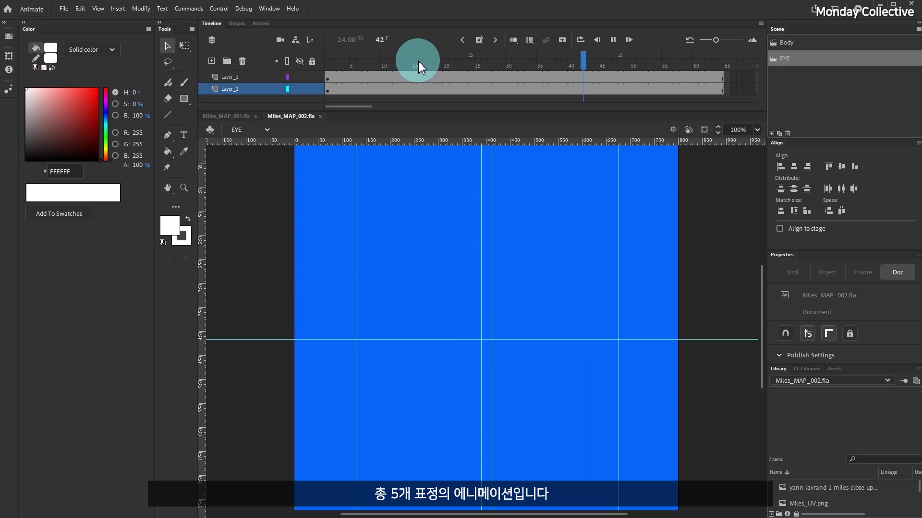
{"action": "left_click", "coordinate": [328, 65]}
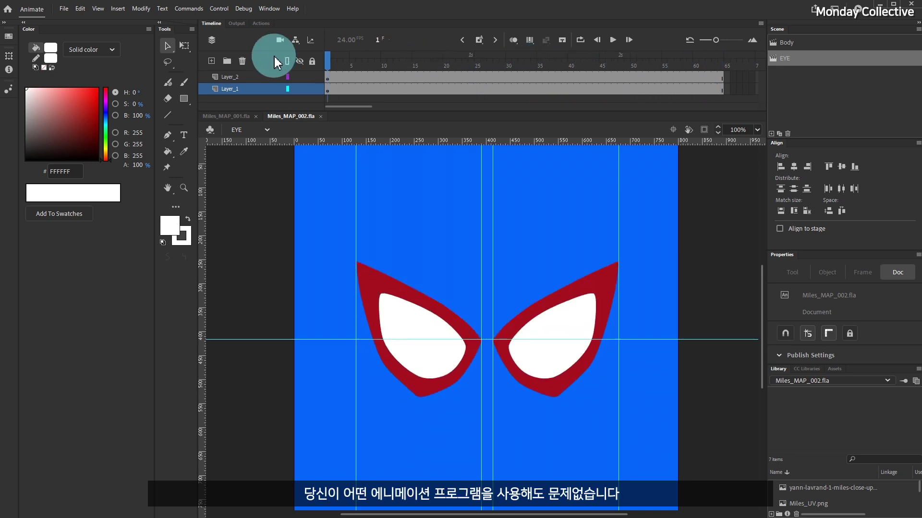
Step: Export the animation as an 800×800 PNG sequence into Miles_eye
{"action": "left_click", "coordinate": [69, 9]}
{"action": "mouse_move", "coordinate": [123, 158]}
{"action": "left_click", "coordinate": [247, 181]}
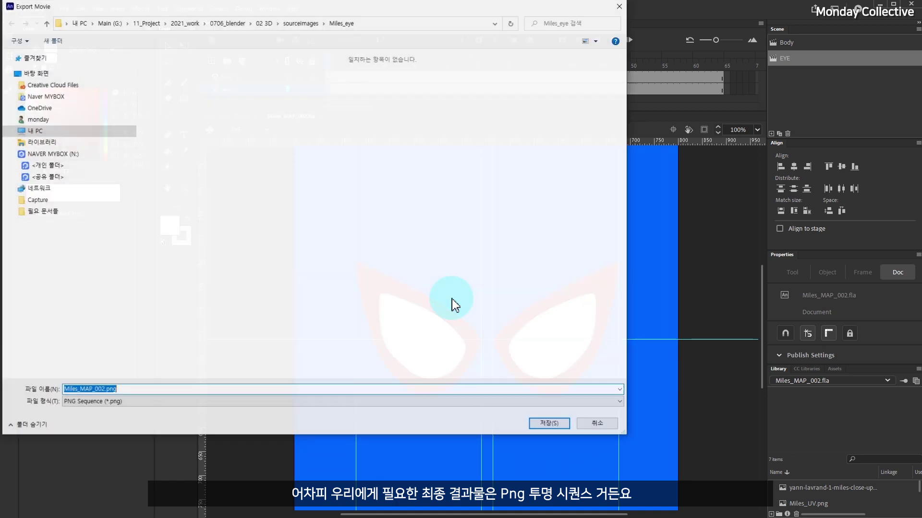
{"action": "key", "text": "Return"}
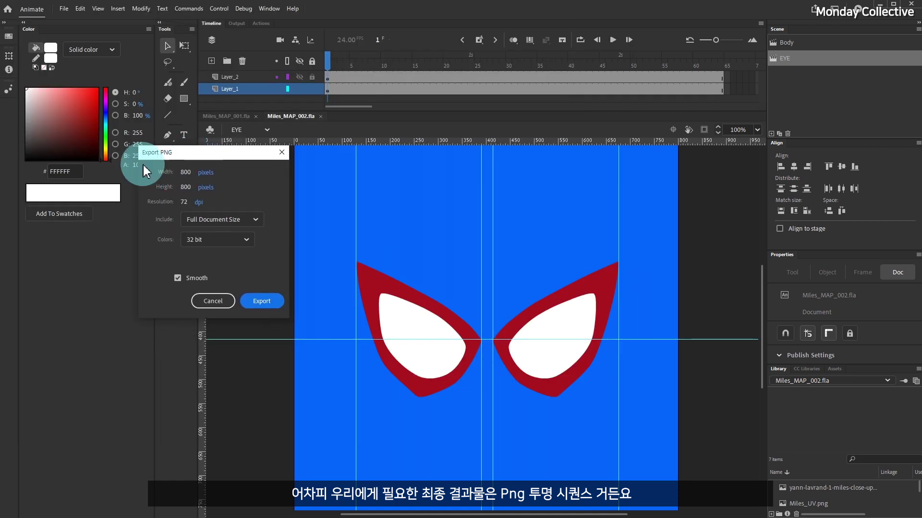
{"action": "key", "text": "Return"}
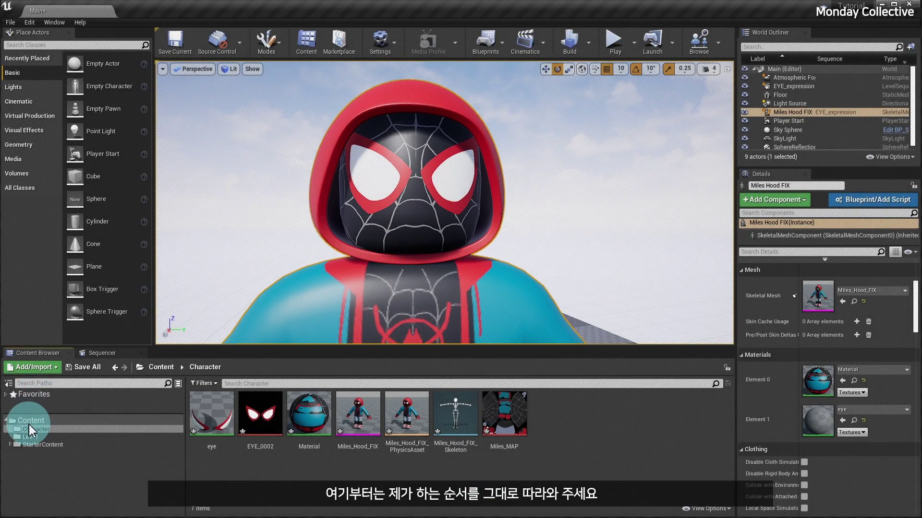
Step: From the top-level Content folder, create a new folder called Media and open it
{"action": "left_click", "coordinate": [30, 421]}
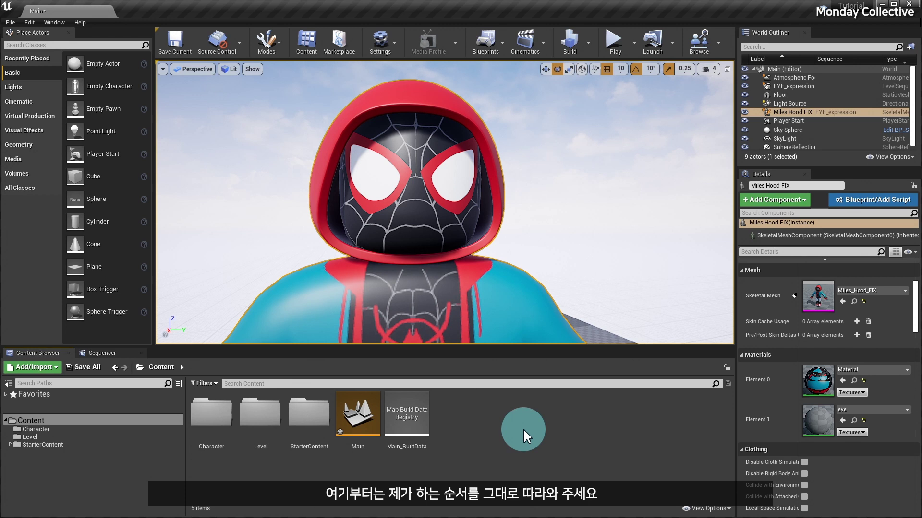
{"action": "right_click", "coordinate": [529, 434]}
{"action": "left_click", "coordinate": [557, 129]}
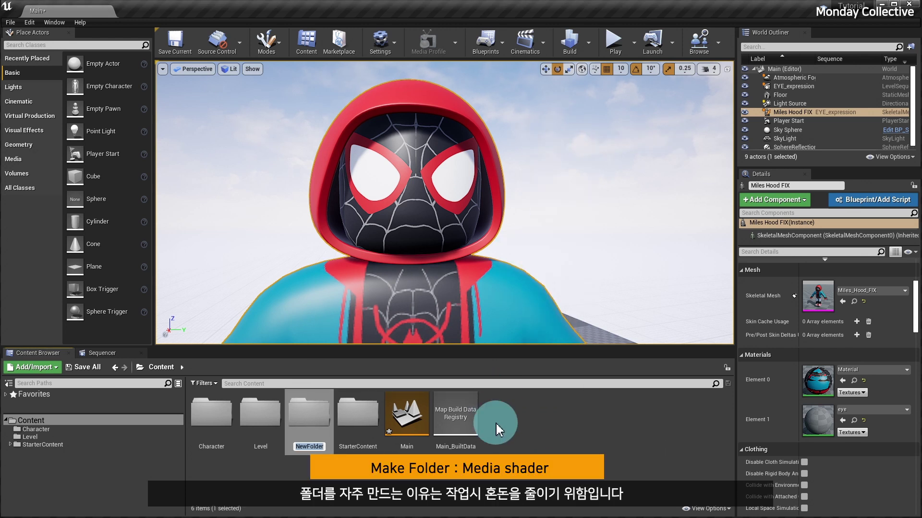
{"action": "type", "text": "Media"}
{"action": "key", "text": "Return"}
{"action": "double_click", "coordinate": [300, 408]}
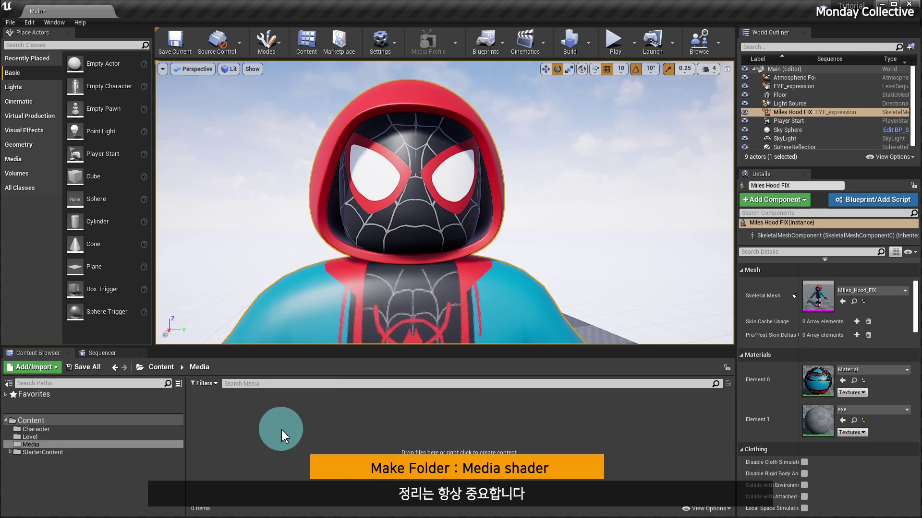
Step: Create an Img Media Source asset named EYE_seq in the Media folder
{"action": "right_click", "coordinate": [285, 435]}
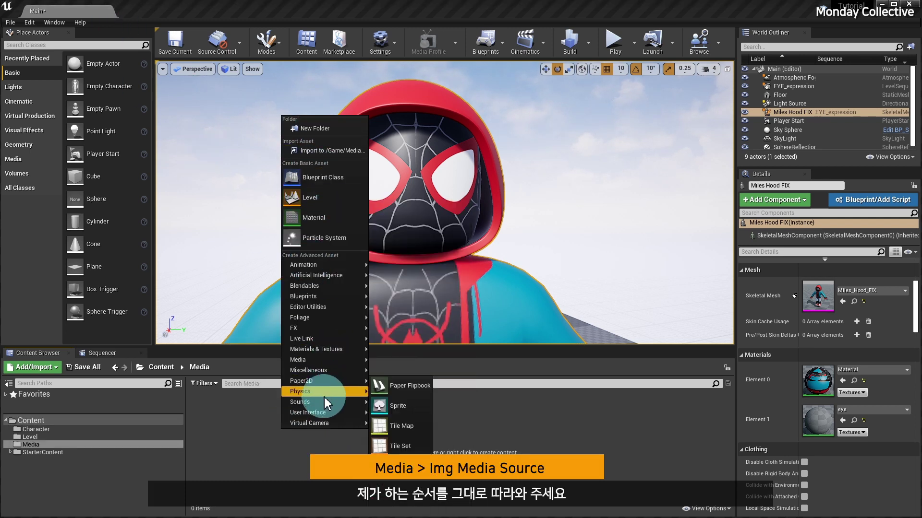
{"action": "mouse_move", "coordinate": [337, 364]}
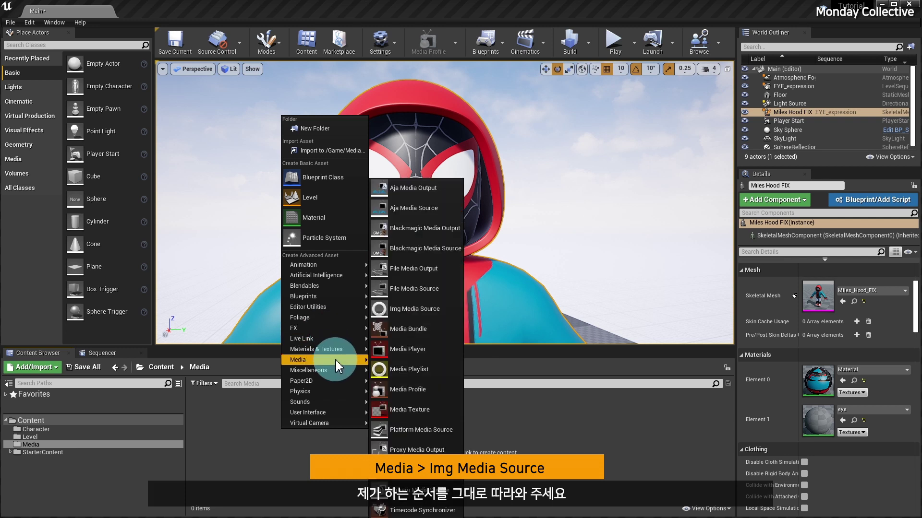
{"action": "left_click", "coordinate": [425, 317]}
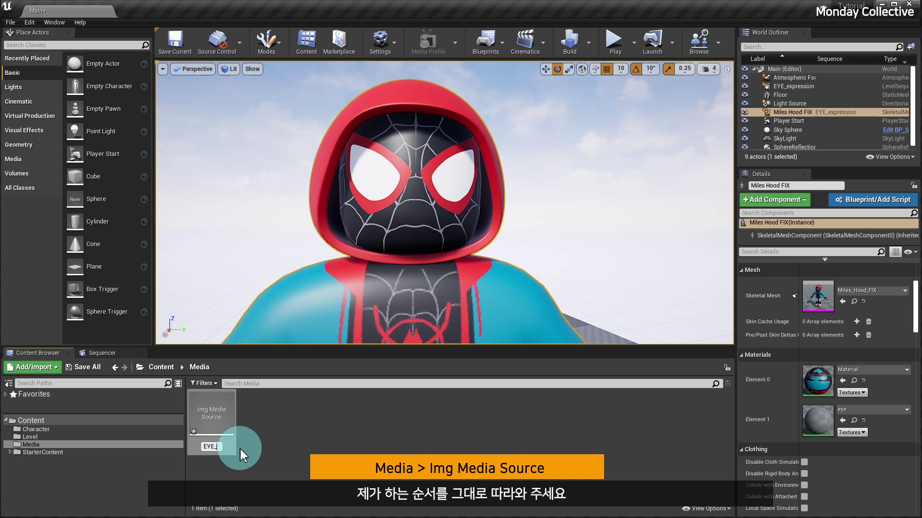
{"action": "key", "text": "Return"}
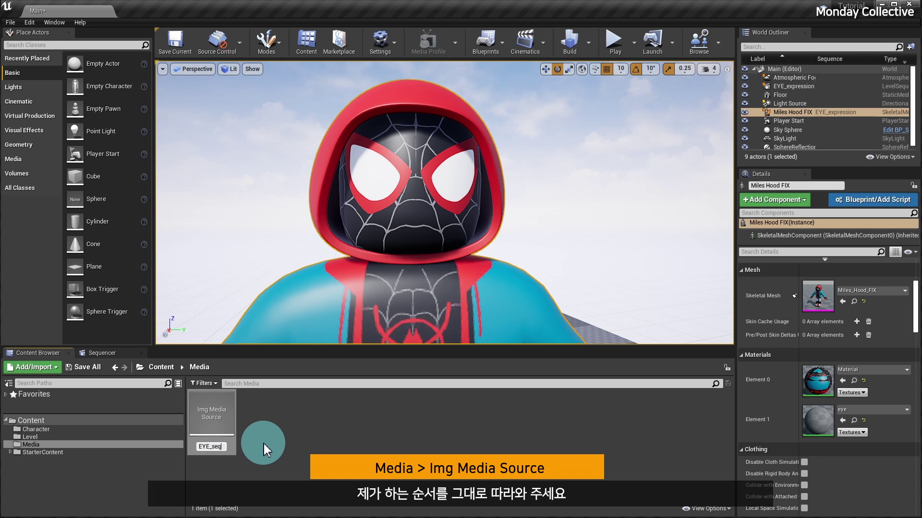
{"action": "key", "text": "Return"}
Step: Point EYE_seq's Sequence Path to the Miles_eye PNG folder, then save and close it
{"action": "double_click", "coordinate": [221, 422]}
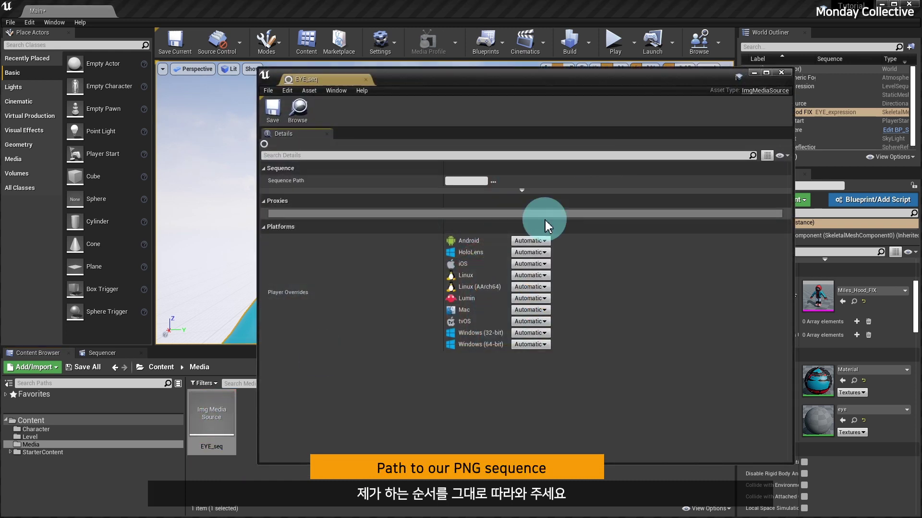
{"action": "left_click", "coordinate": [493, 182]}
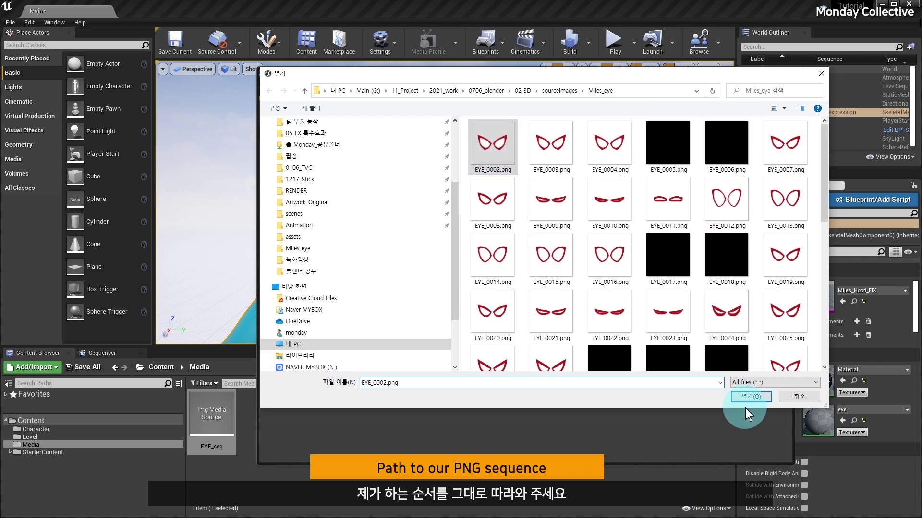
{"action": "left_click", "coordinate": [762, 402]}
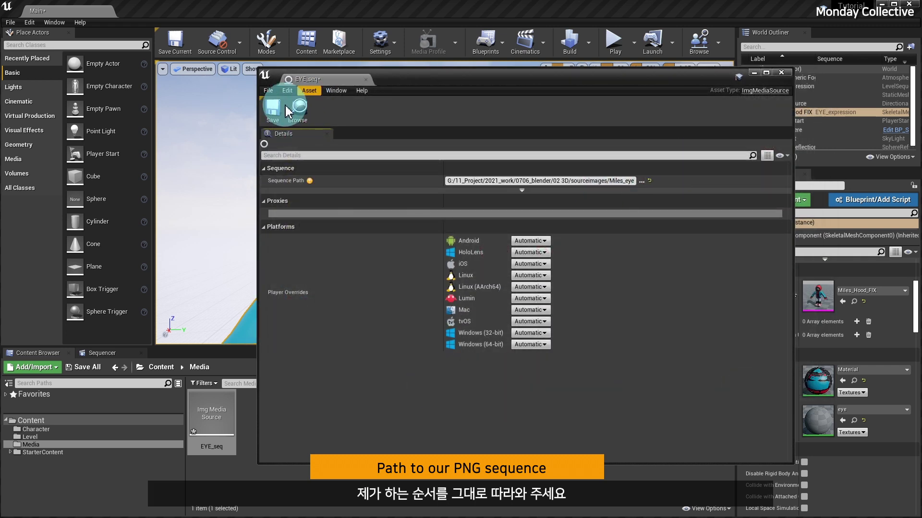
{"action": "left_click", "coordinate": [272, 115]}
{"action": "left_click", "coordinate": [781, 72]}
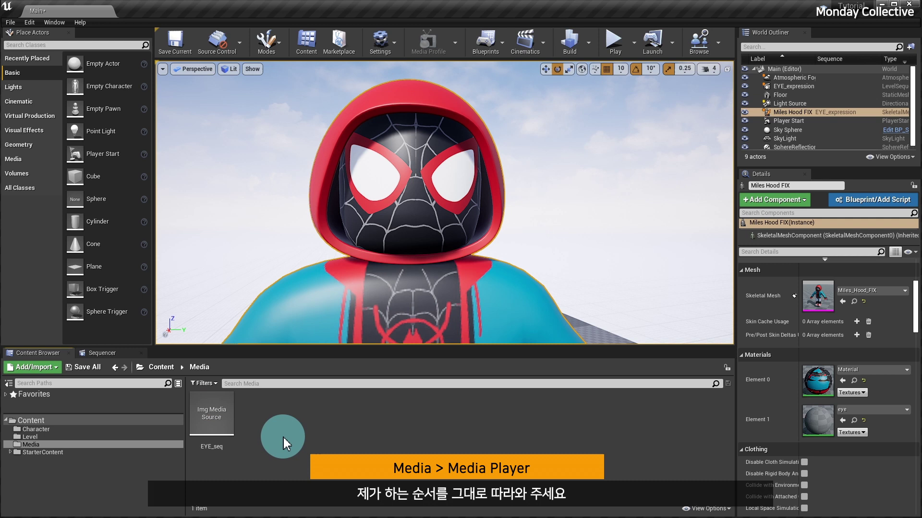
Step: Create a Media Player named EYE_media together with its video output MediaTexture
{"action": "right_click", "coordinate": [282, 425]}
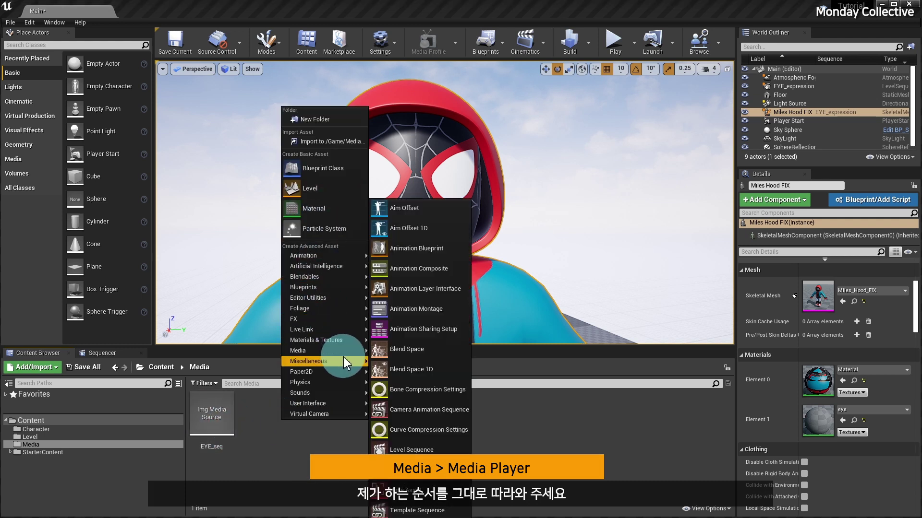
{"action": "mouse_move", "coordinate": [349, 359]}
{"action": "left_click", "coordinate": [422, 348]}
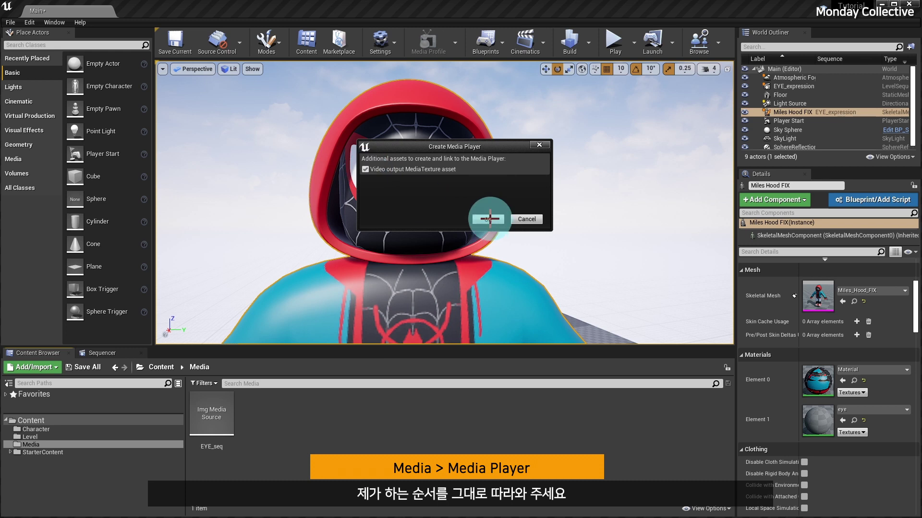
{"action": "left_click", "coordinate": [488, 219]}
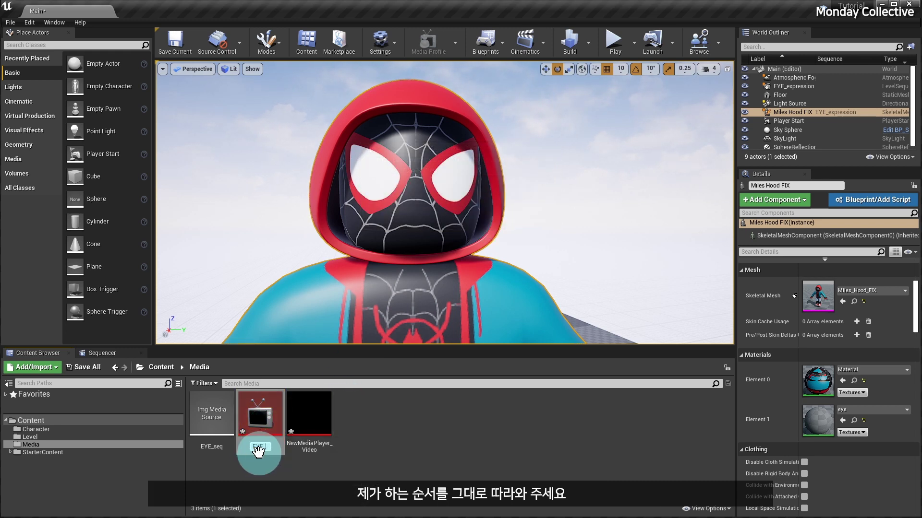
{"action": "key", "text": "Return"}
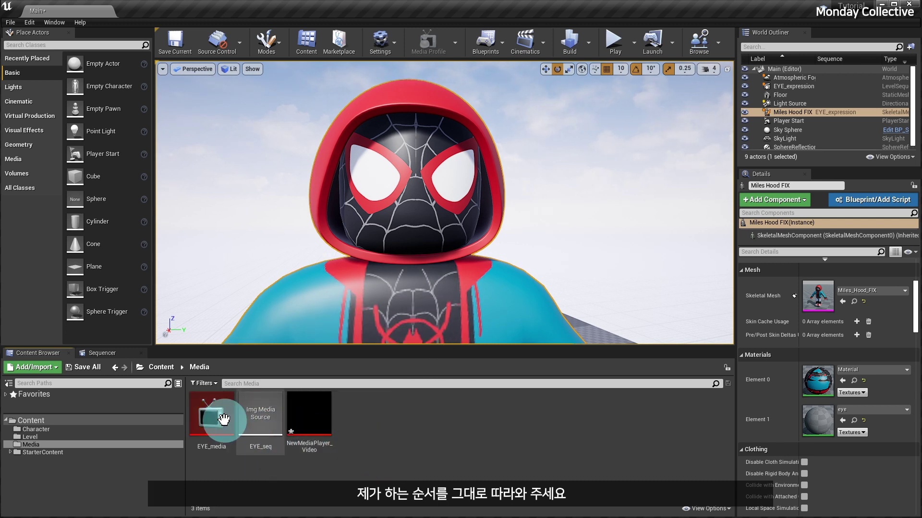
Step: Open EYE_media and play the EYE_seq source in it
{"action": "double_click", "coordinate": [207, 425]}
{"action": "double_click", "coordinate": [282, 368]}
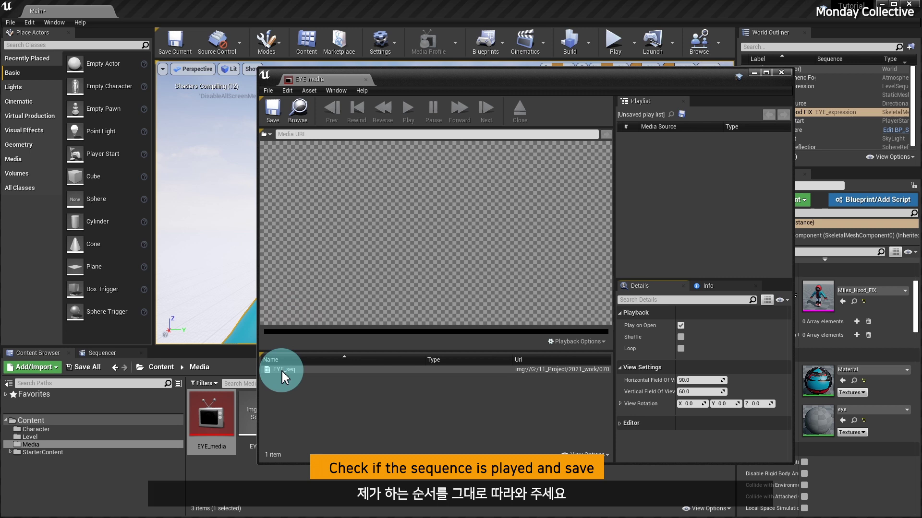
{"action": "left_click", "coordinate": [653, 135]}
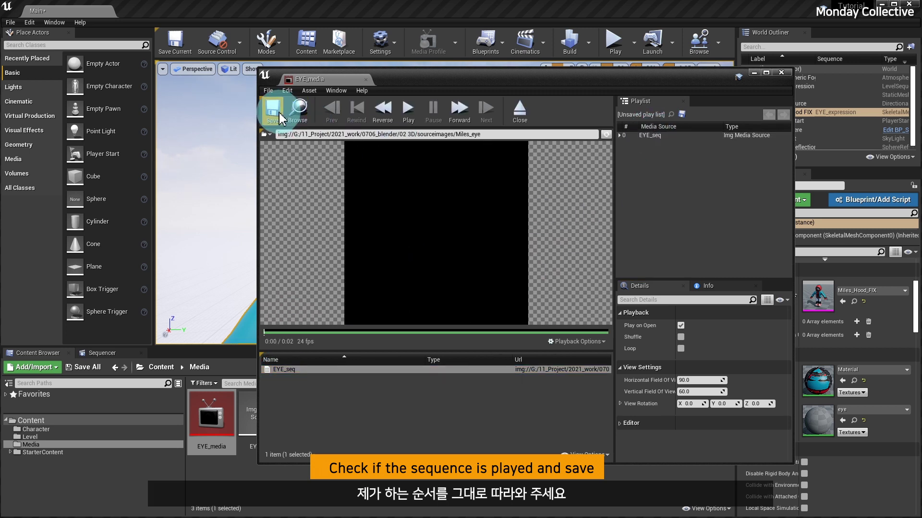
Step: Drag the NewMediaPlayer_Video texture onto the character's eyes to apply it as a material
{"action": "left_click", "coordinate": [781, 73]}
{"action": "left_click", "coordinate": [269, 459]}
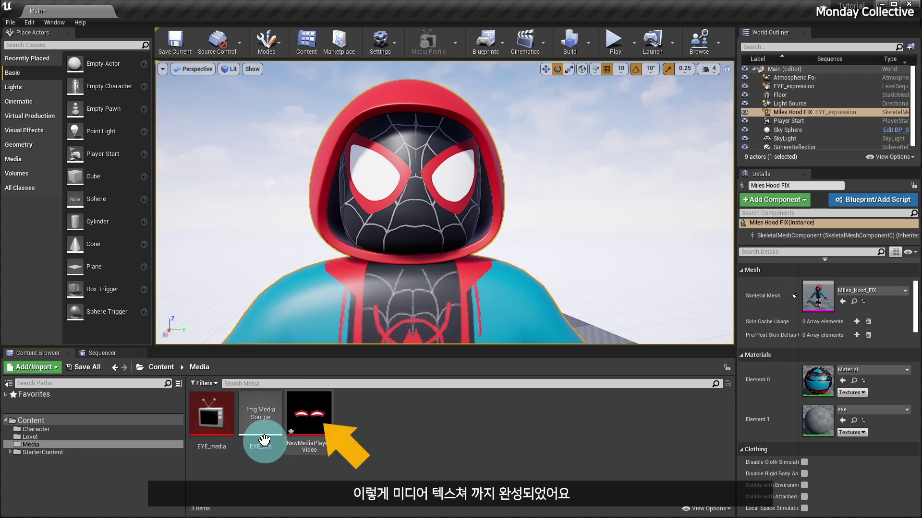
{"action": "left_click", "coordinate": [259, 420]}
{"action": "left_click", "coordinate": [367, 461]}
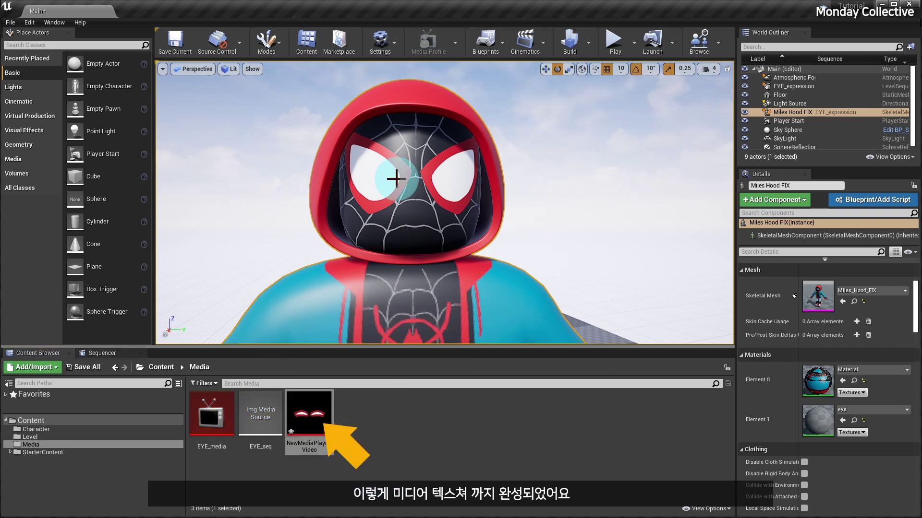
{"action": "left_click", "coordinate": [304, 414]}
{"action": "left_click_drag", "start_coordinate": [303, 413], "coordinate": [379, 177]}
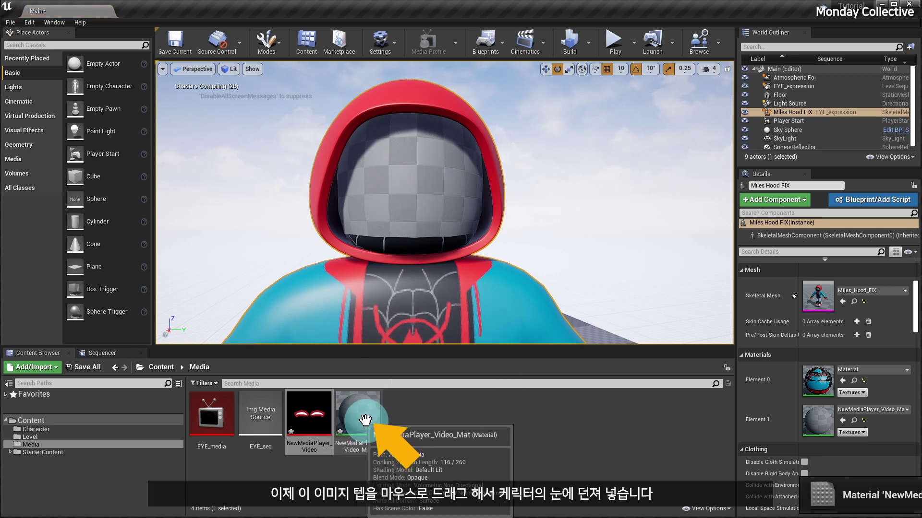
Step: Inspect the generated NewMediaPlayer_Video_Mat material in its editor
{"action": "left_click", "coordinate": [526, 453]}
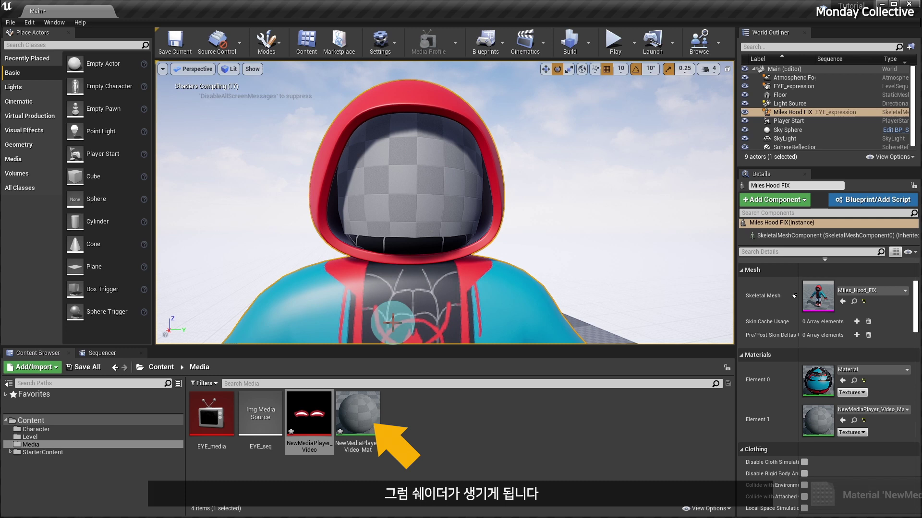
{"action": "double_click", "coordinate": [359, 406]}
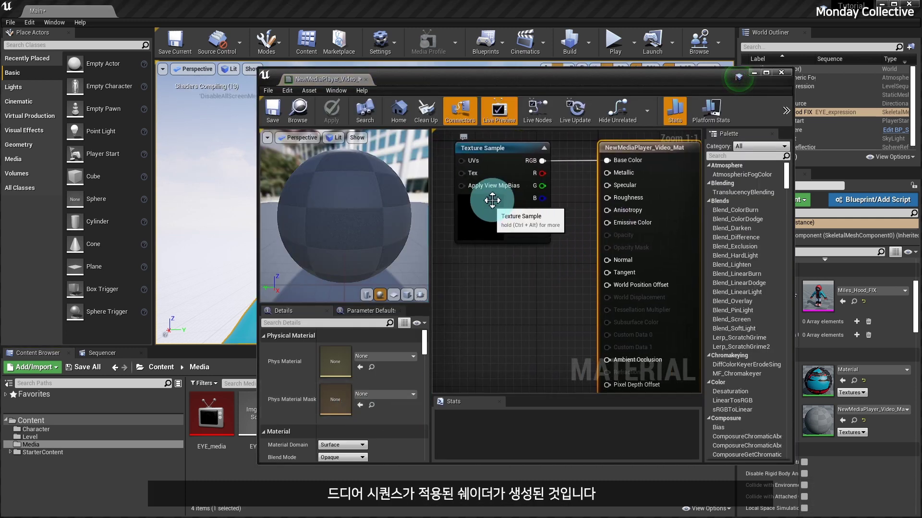
{"action": "left_click", "coordinate": [781, 73]}
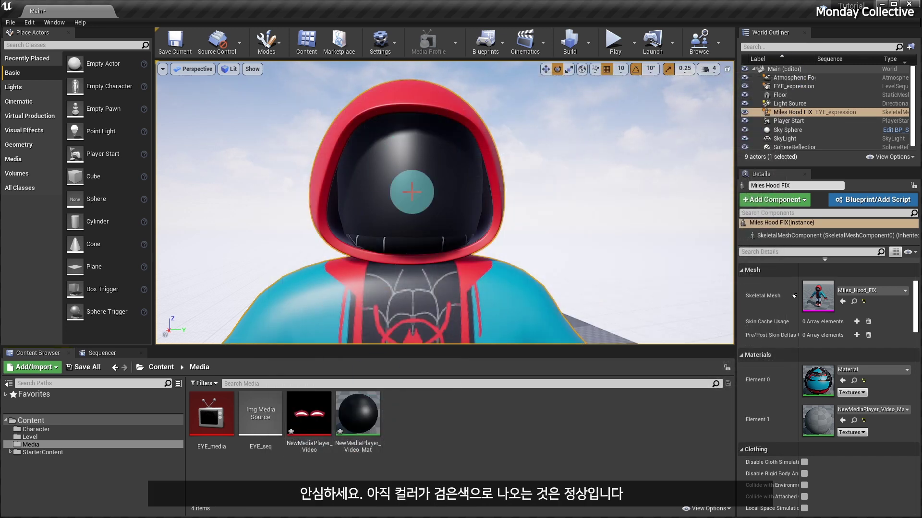
Step: Add a Media track to the EYE_expression sequence holding the EYE_seq source
{"action": "left_click", "coordinate": [117, 354]}
{"action": "left_click", "coordinate": [72, 406]}
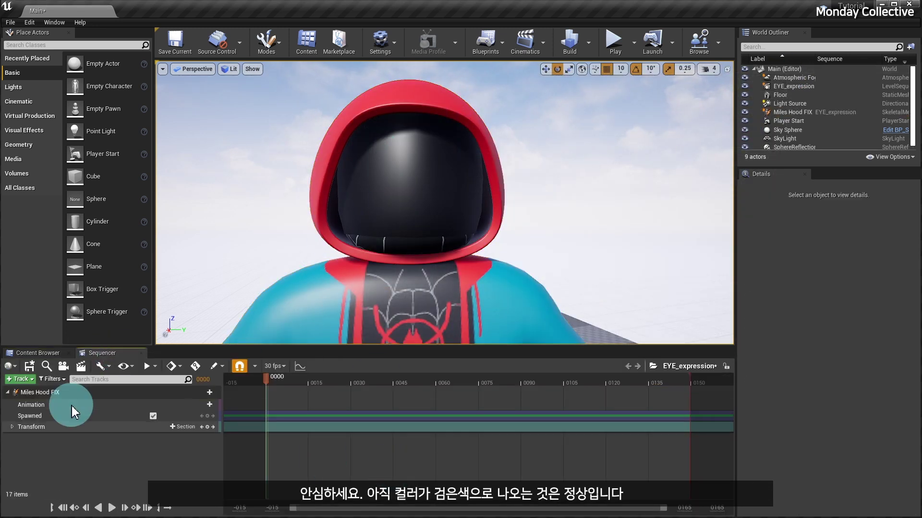
{"action": "left_click", "coordinate": [24, 380]}
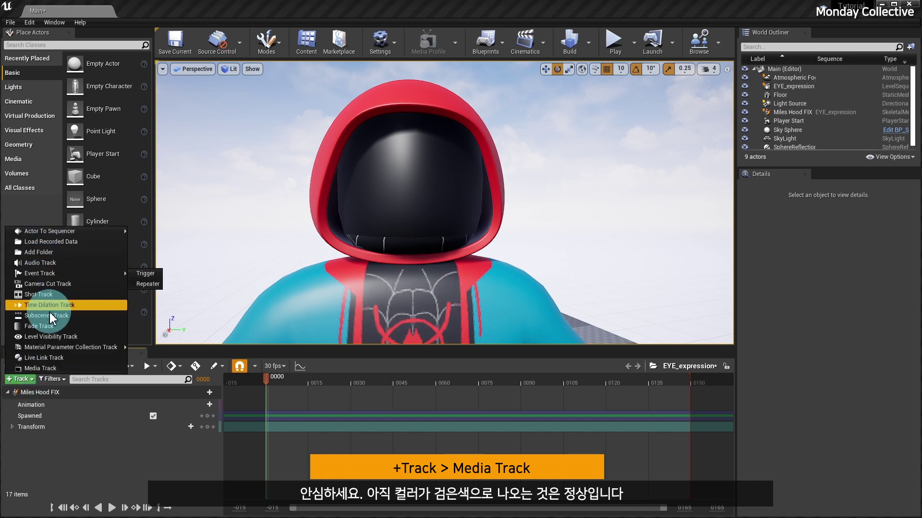
{"action": "left_click", "coordinate": [39, 373]}
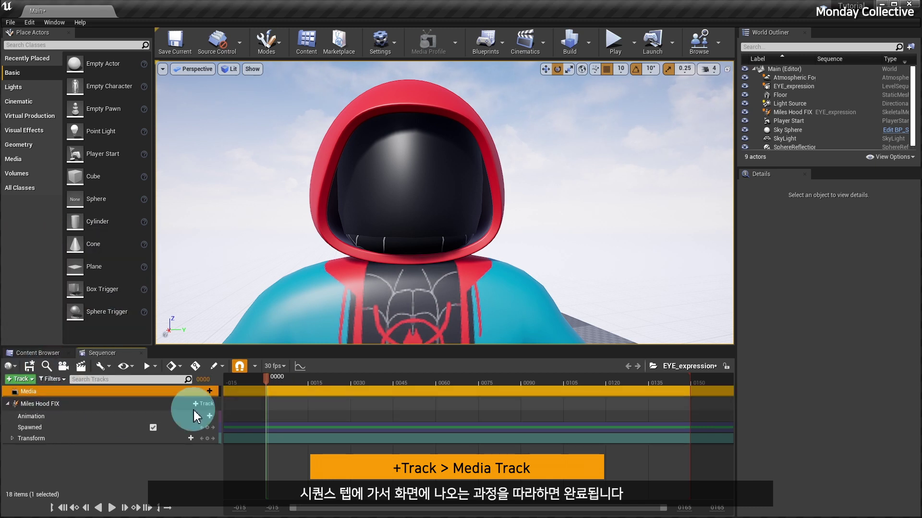
{"action": "left_click", "coordinate": [208, 391]}
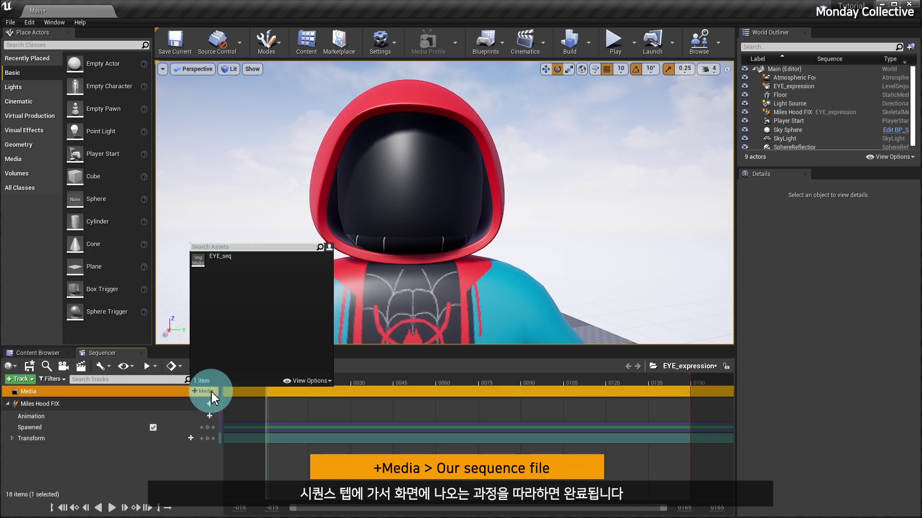
{"action": "left_click", "coordinate": [215, 262]}
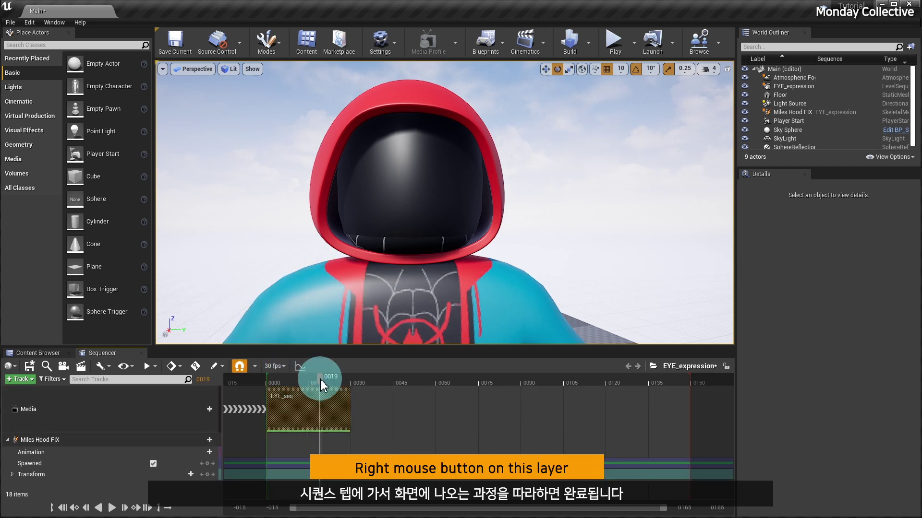
Step: Set the EYE_seq section's Media Texture to NewMediaPlayer_Video and scrub to preview the eyes
{"action": "left_click", "coordinate": [315, 383]}
{"action": "right_click", "coordinate": [309, 402]}
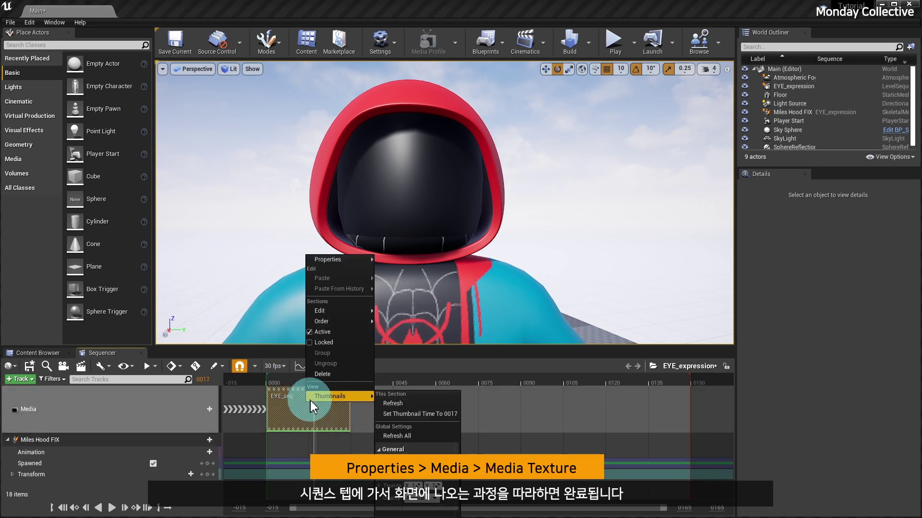
{"action": "mouse_move", "coordinate": [358, 263]}
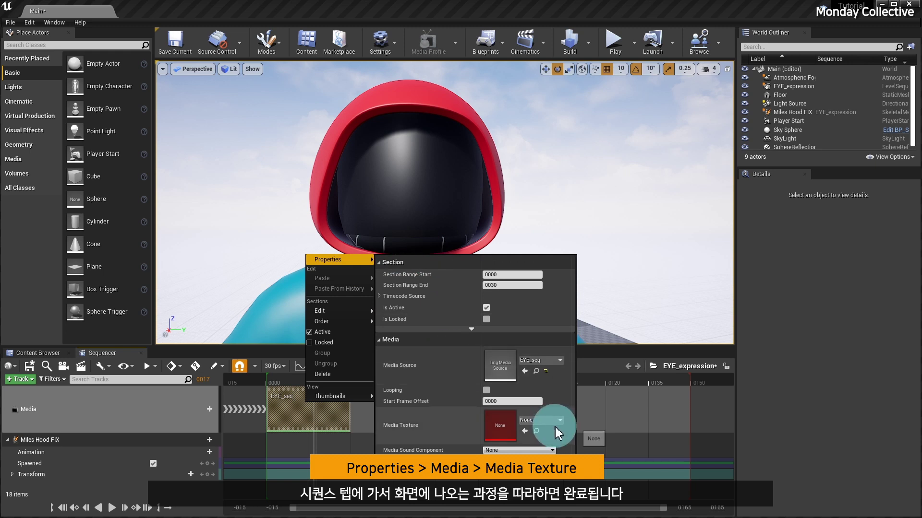
{"action": "left_click", "coordinate": [544, 420]}
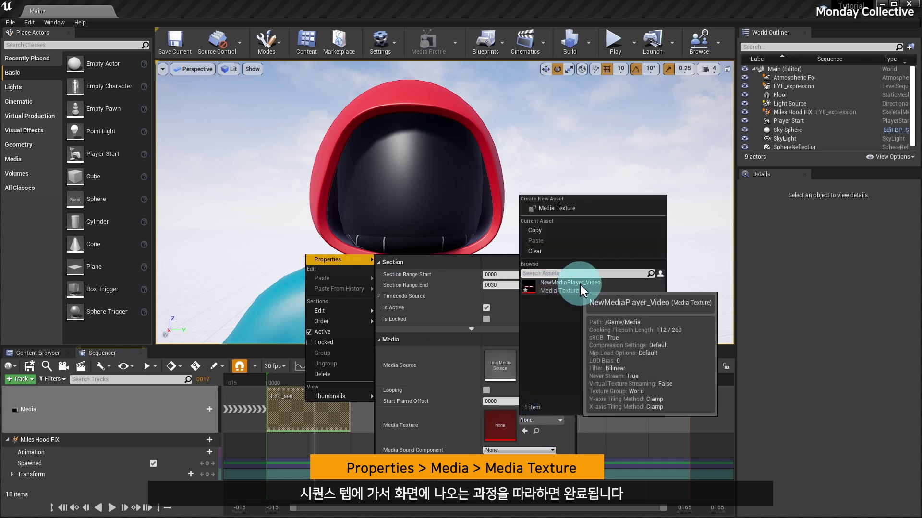
{"action": "left_click", "coordinate": [562, 287]}
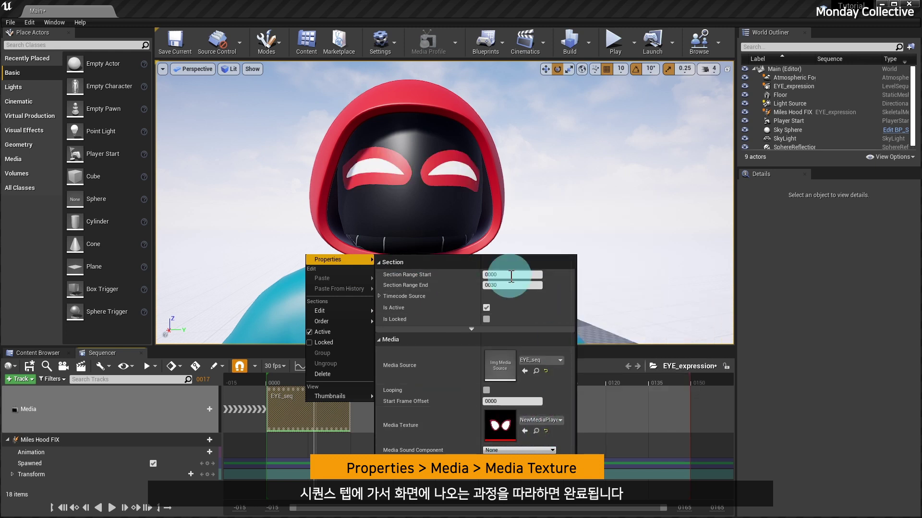
{"action": "left_click", "coordinate": [284, 382]}
{"action": "left_click", "coordinate": [292, 380]}
{"action": "left_click_drag", "start_coordinate": [298, 382], "coordinate": [342, 388]}
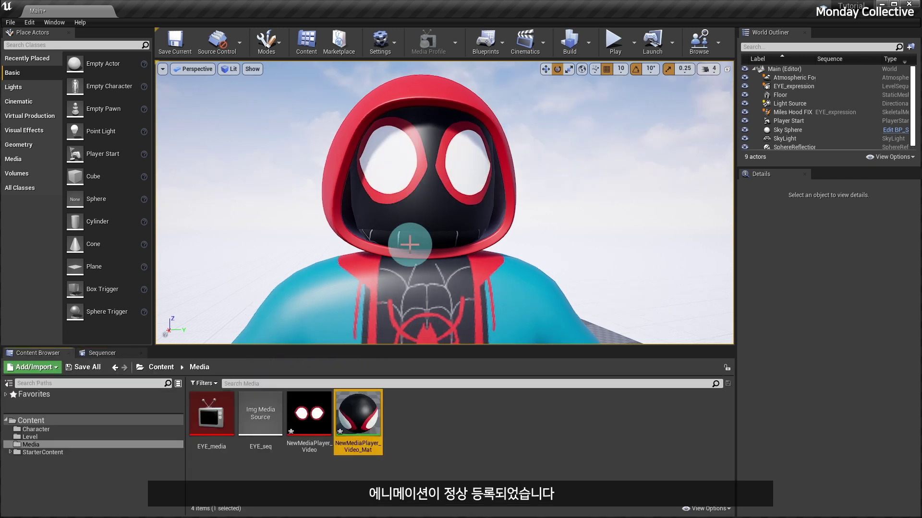
Step: Wire the texture alpha to Opacity Mask, set Blend Mode to Masked, save, and scrub the timeline
{"action": "double_click", "coordinate": [358, 405]}
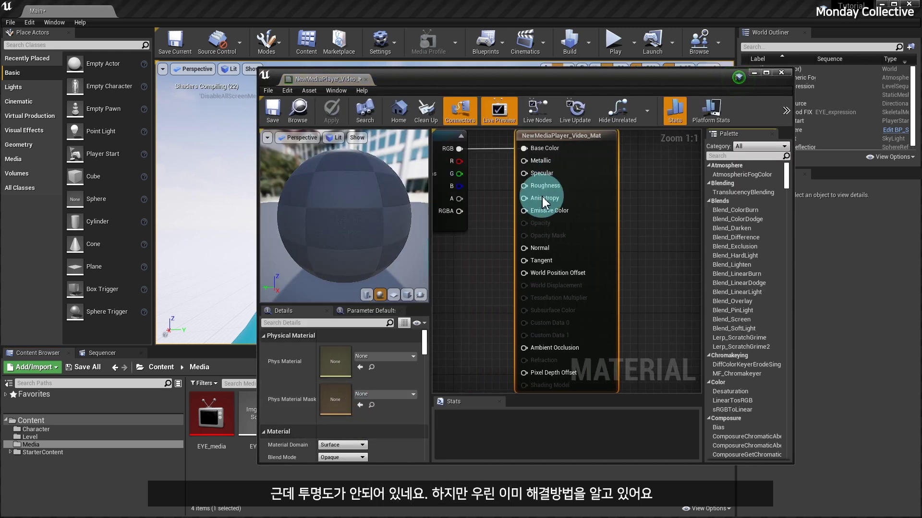
{"action": "left_click_drag", "start_coordinate": [528, 203], "coordinate": [611, 242]}
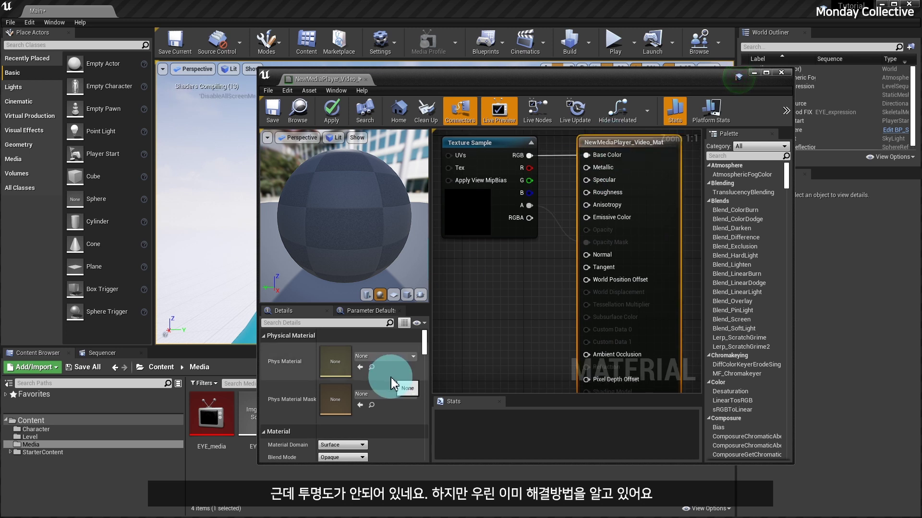
{"action": "scroll", "coordinate": [336, 399], "scroll_direction": "down", "scroll_amount": 2}
{"action": "left_click", "coordinate": [355, 412]}
{"action": "left_click", "coordinate": [336, 429]}
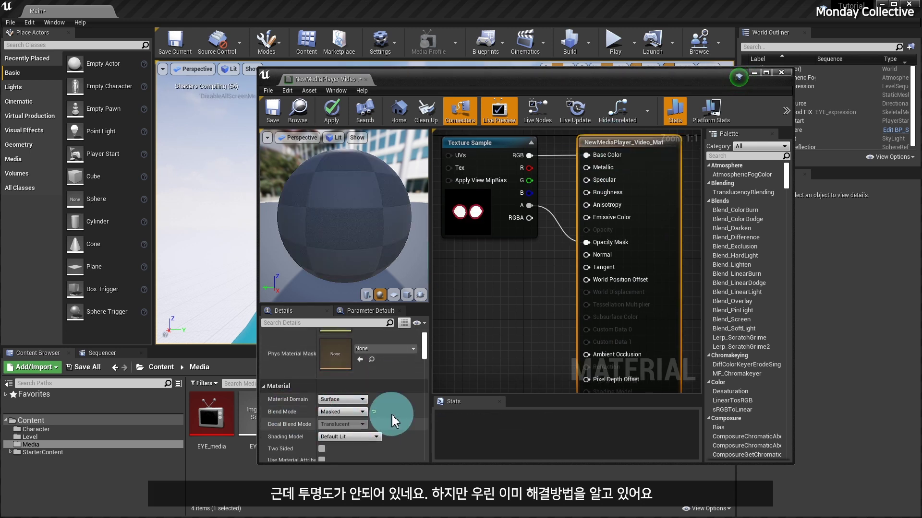
{"action": "left_click", "coordinate": [318, 115]}
{"action": "left_click", "coordinate": [272, 115]}
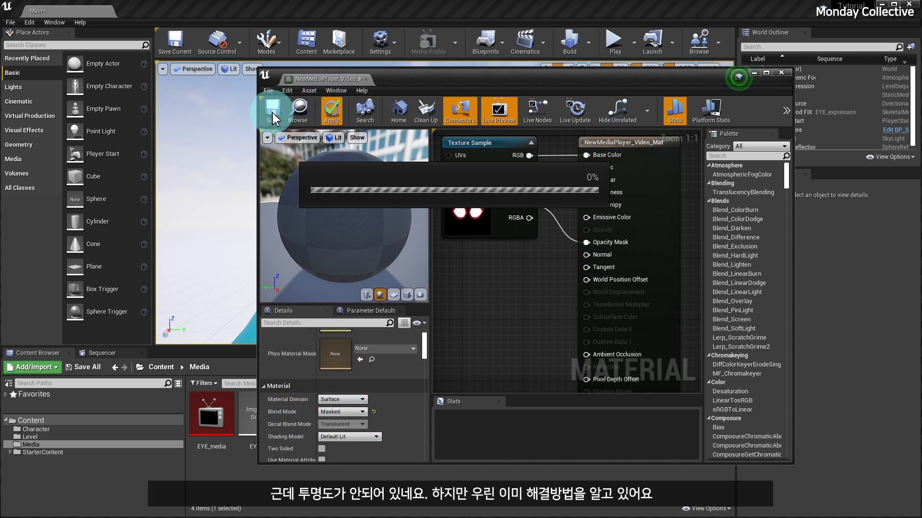
{"action": "left_click", "coordinate": [781, 72]}
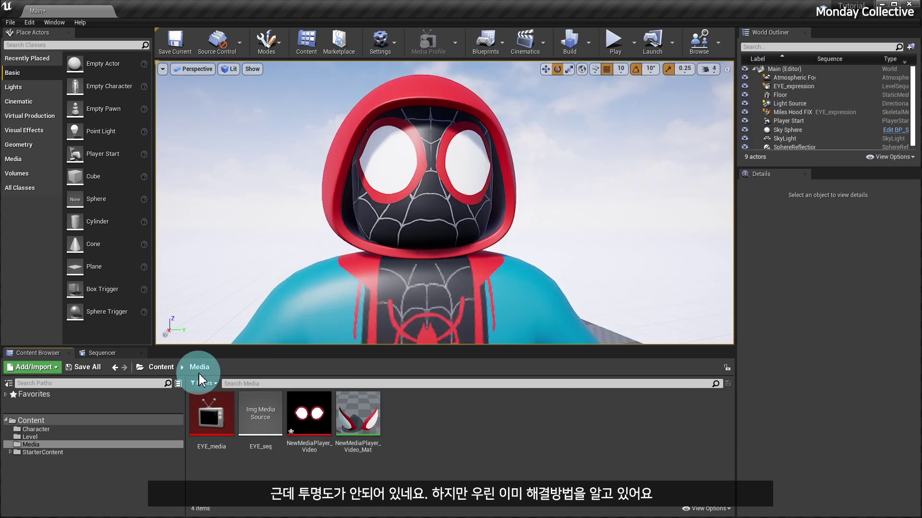
{"action": "left_click", "coordinate": [120, 353]}
{"action": "left_click_drag", "start_coordinate": [293, 381], "coordinate": [272, 404]}
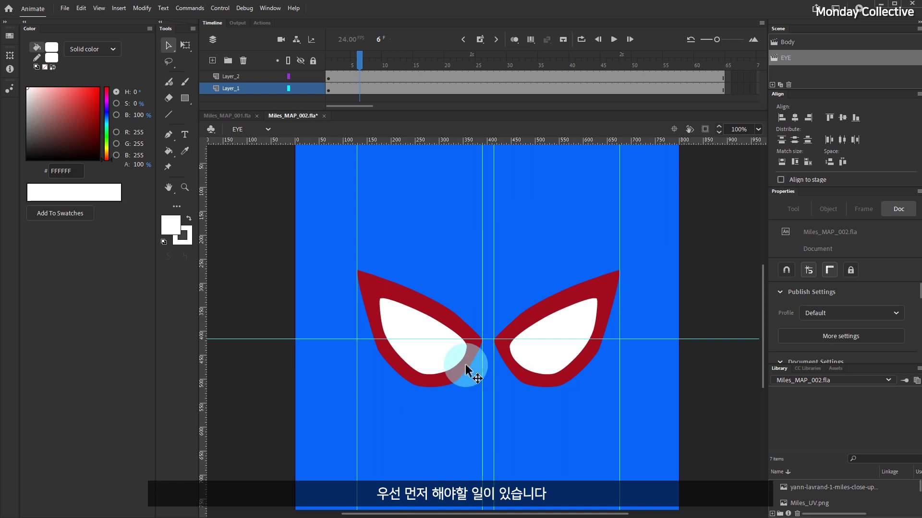
Step: Set the EYE_expression sequence frame rate to 24 fps (film)
{"action": "scroll", "coordinate": [899, 346], "scroll_direction": "down", "scroll_amount": 2}
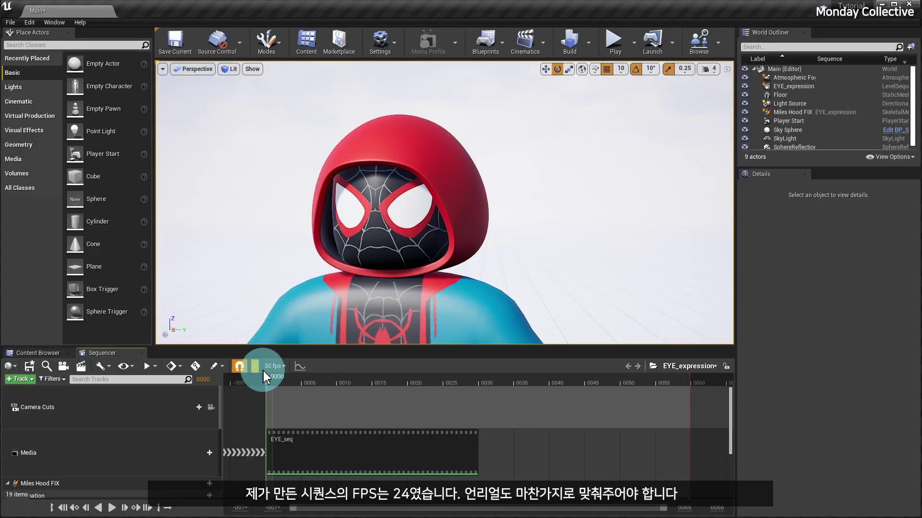
{"action": "left_click", "coordinate": [265, 369]}
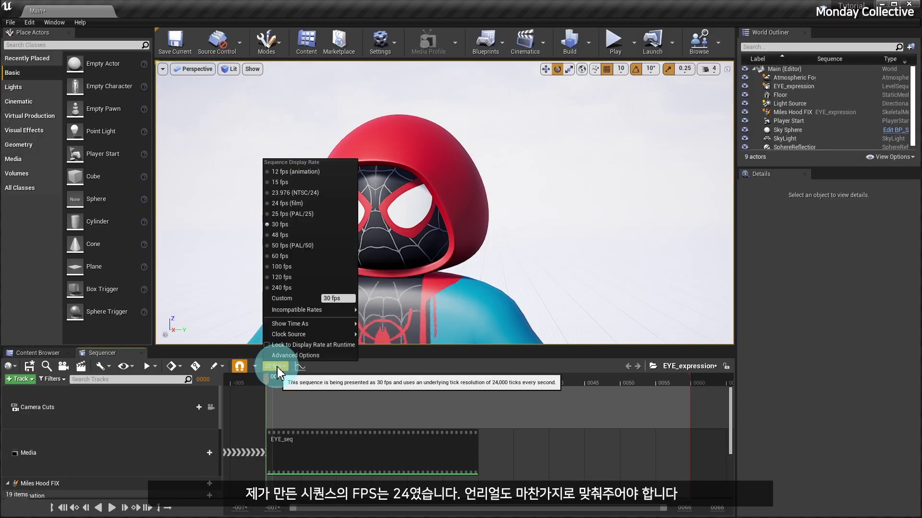
{"action": "left_click", "coordinate": [287, 206]}
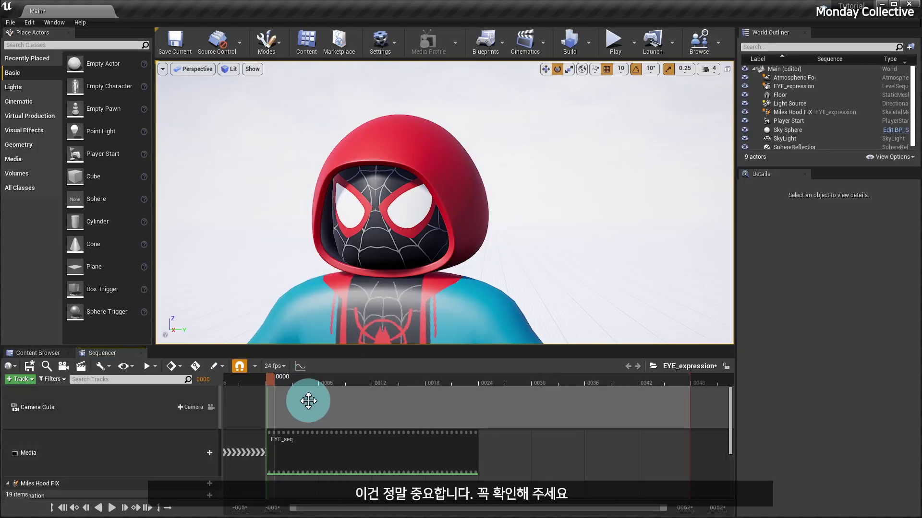
Step: Scrub the timeline at 24 fps to find the frame where another expression starts
{"action": "left_click_drag", "start_coordinate": [304, 382], "coordinate": [472, 391]}
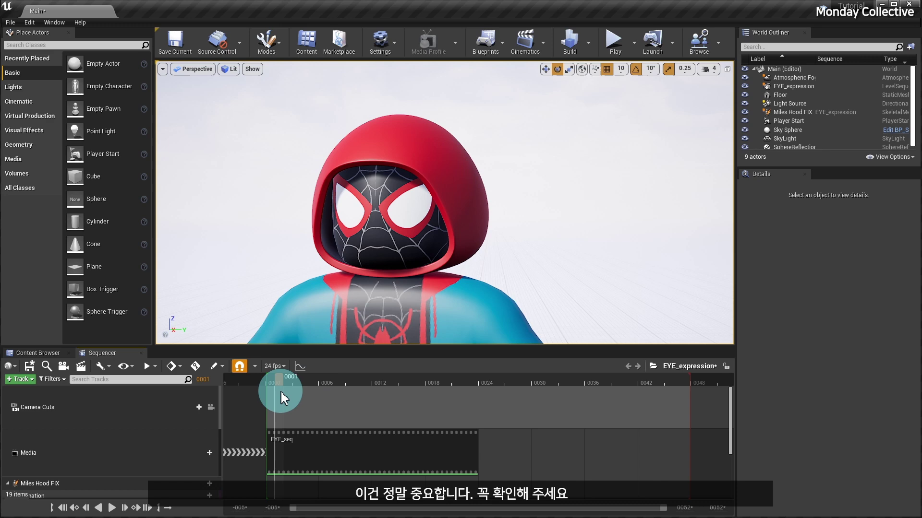
{"action": "left_click_drag", "start_coordinate": [272, 399], "coordinate": [346, 387]}
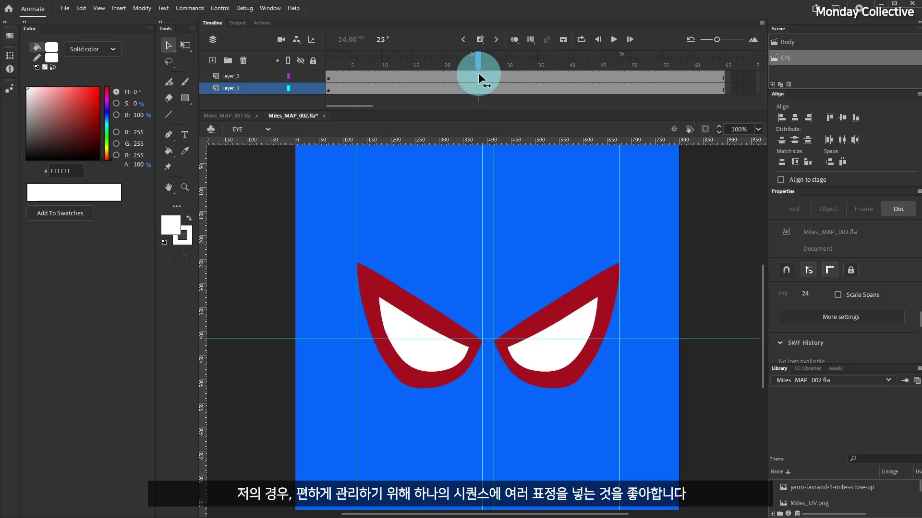
{"action": "left_click_drag", "start_coordinate": [477, 72], "coordinate": [435, 78]}
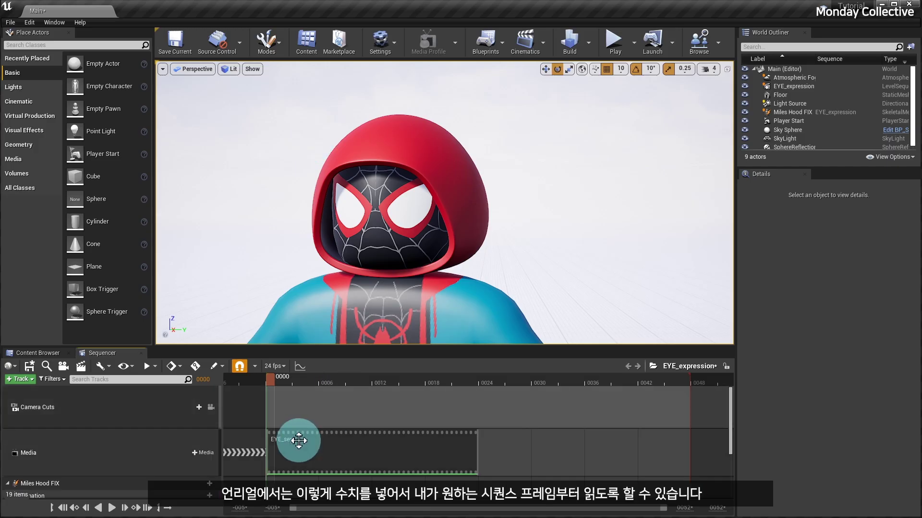
{"action": "right_click", "coordinate": [298, 438]}
Step: Set the EYE_seq section's Start Frame Offset to 18
{"action": "mouse_move", "coordinate": [336, 301]}
{"action": "left_click", "coordinate": [497, 442]}
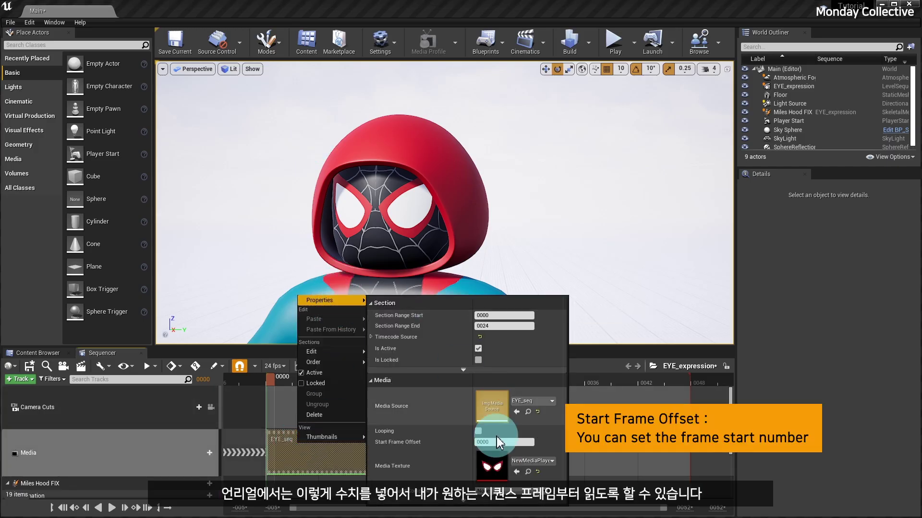
{"action": "left_click", "coordinate": [399, 445]}
{"action": "type", "text": "18"}
{"action": "left_click", "coordinate": [392, 443]}
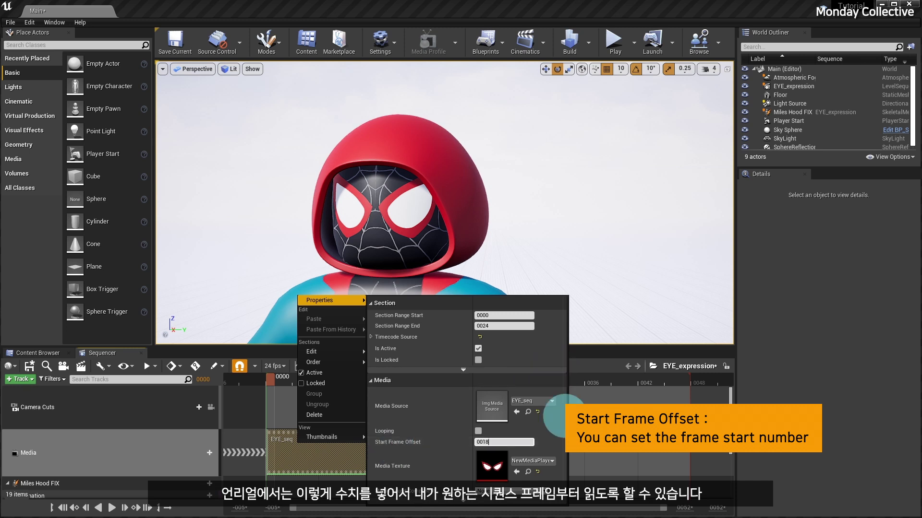
{"action": "left_click", "coordinate": [601, 408]}
Step: Shorten the EYE_seq clip by dragging its right edge earlier, then preview it
{"action": "left_click_drag", "start_coordinate": [276, 384], "coordinate": [338, 389]}
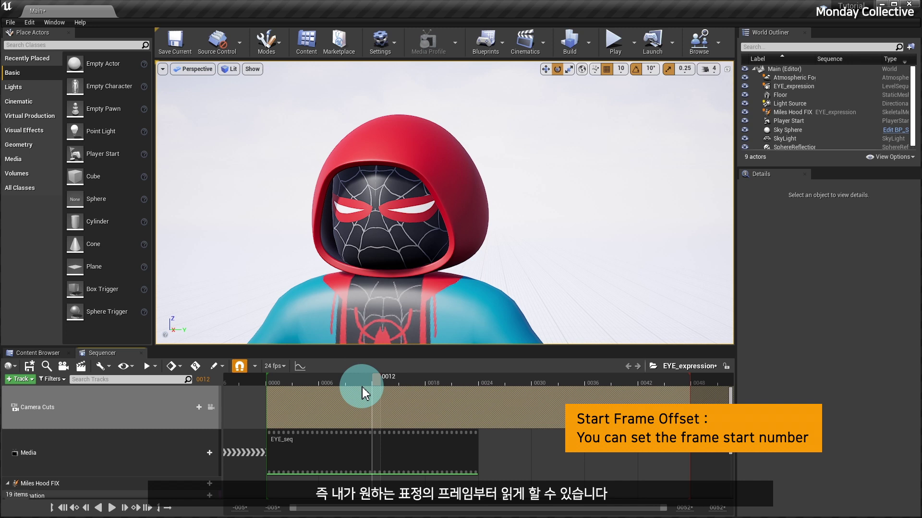
{"action": "left_click_drag", "start_coordinate": [477, 453], "coordinate": [333, 452]}
{"action": "left_click_drag", "start_coordinate": [307, 379], "coordinate": [267, 391]}
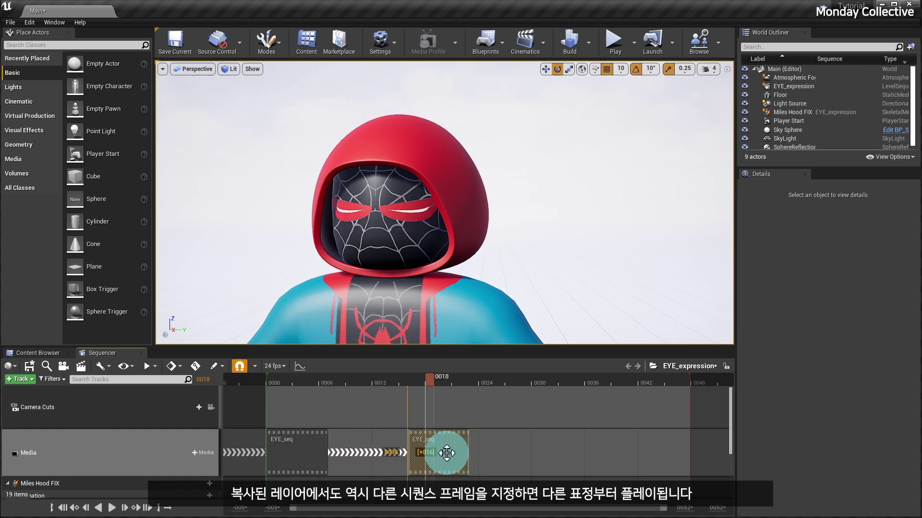
Step: Set the copied clip's Start Frame Offset to 0 and check its expression
{"action": "right_click", "coordinate": [449, 451]}
{"action": "mouse_move", "coordinate": [502, 313]}
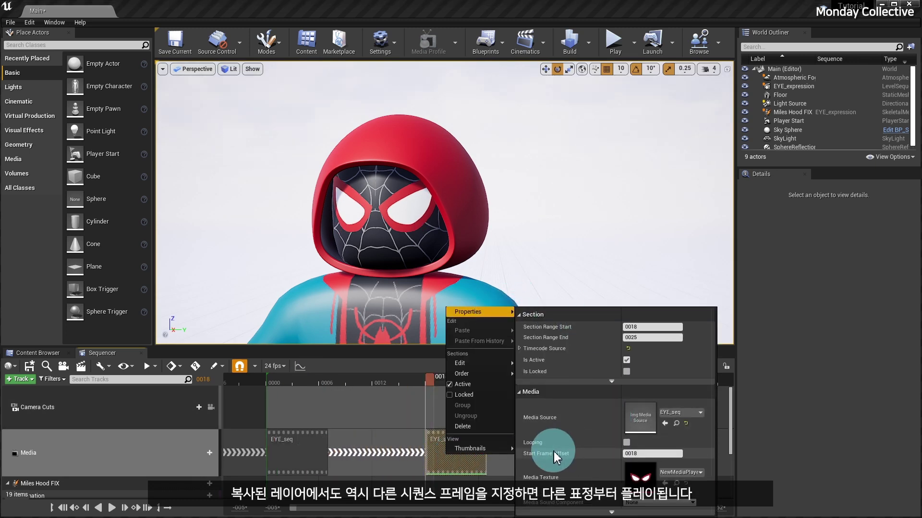
{"action": "left_click", "coordinate": [643, 454]}
{"action": "type", "text": "0"}
{"action": "key", "text": "Return"}
{"action": "left_click", "coordinate": [336, 383]}
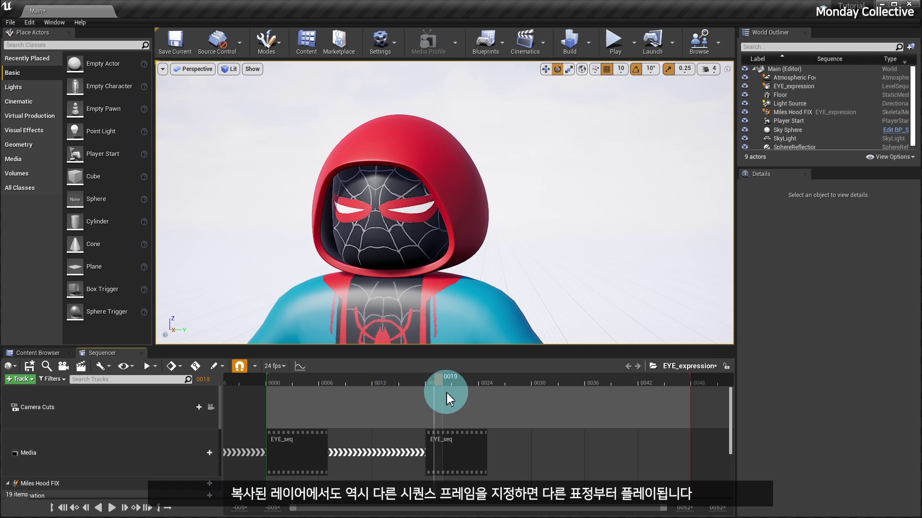
{"action": "left_click_drag", "start_coordinate": [446, 394], "coordinate": [580, 409]}
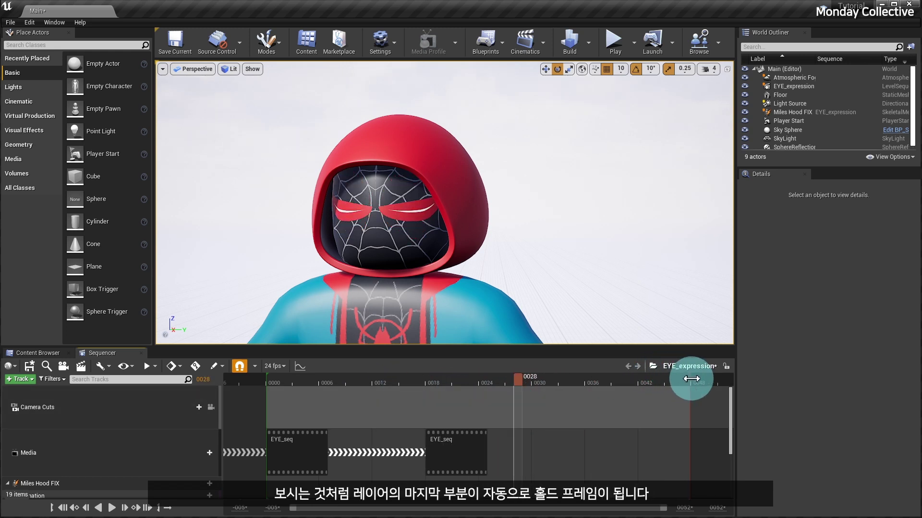
Step: Move the playback end marker to about frame 28 and play the sequence
{"action": "left_click_drag", "start_coordinate": [691, 379], "coordinate": [504, 384]}
{"action": "left_click", "coordinate": [288, 380]}
{"action": "key", "text": "space"}
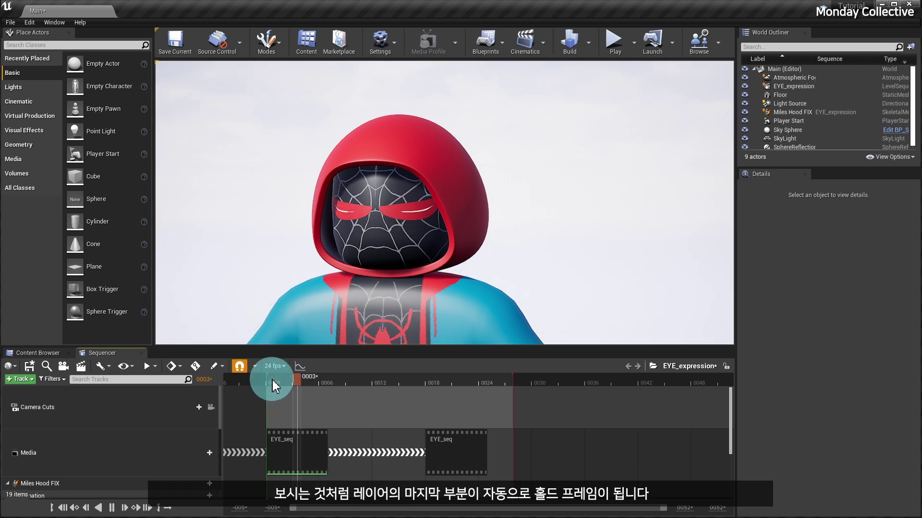
{"action": "key", "text": "space"}
Step: Place the second clip right after the first, ending around frame 21
{"action": "left_click_drag", "start_coordinate": [432, 438], "coordinate": [334, 438]}
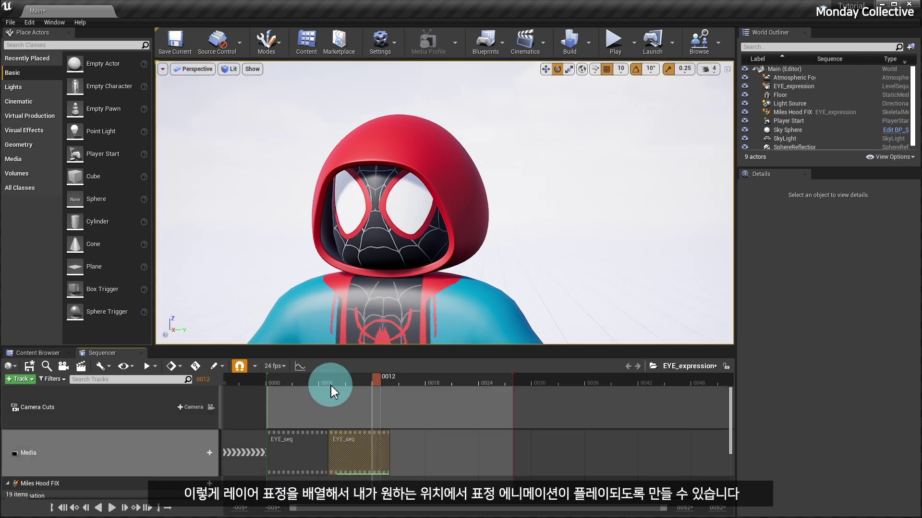
{"action": "left_click_drag", "start_coordinate": [331, 386], "coordinate": [455, 411]}
{"action": "left_click_drag", "start_coordinate": [389, 460], "coordinate": [422, 448]}
{"action": "left_click", "coordinate": [399, 387]}
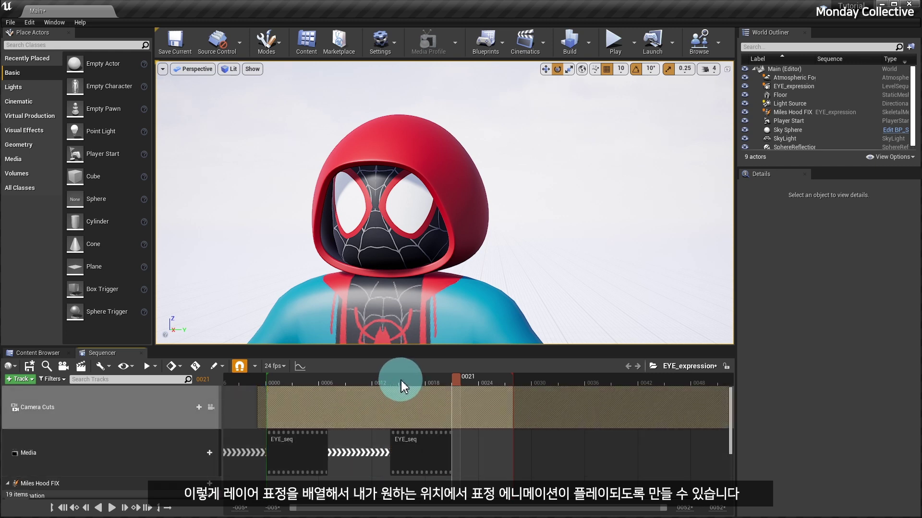